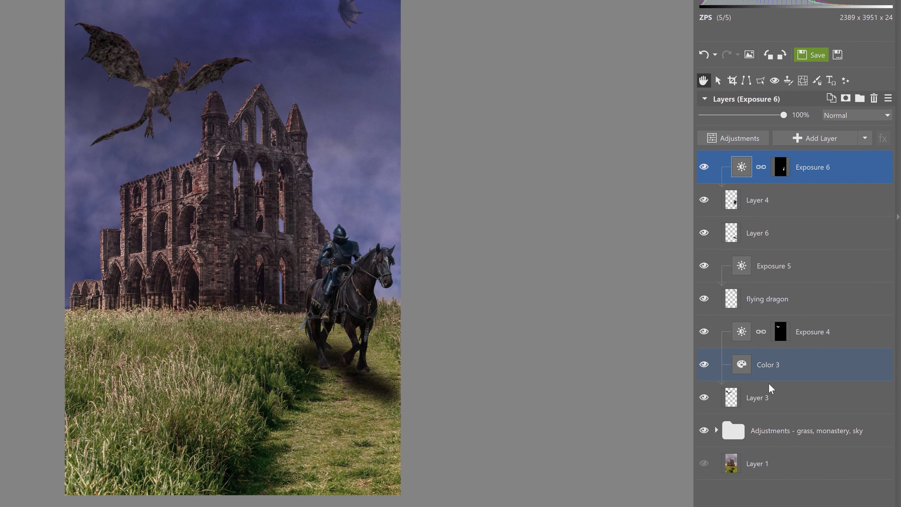
Group all layers from Exposure 6 down to Layer 3 and name the group "Dragons and knight"
{"action": "left_click", "coordinate": [790, 412], "text": "shift"}
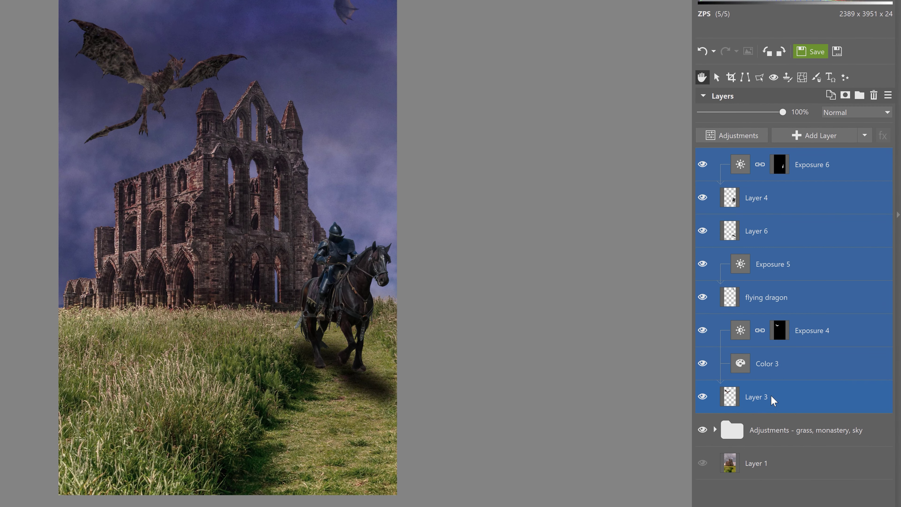
{"action": "right_click", "coordinate": [783, 400]}
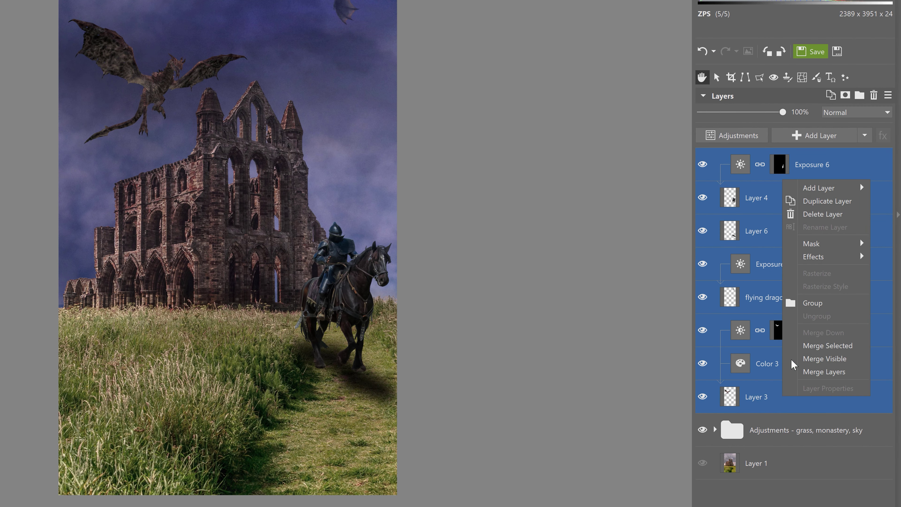
{"action": "left_click", "coordinate": [813, 302]}
{"action": "double_click", "coordinate": [765, 168]}
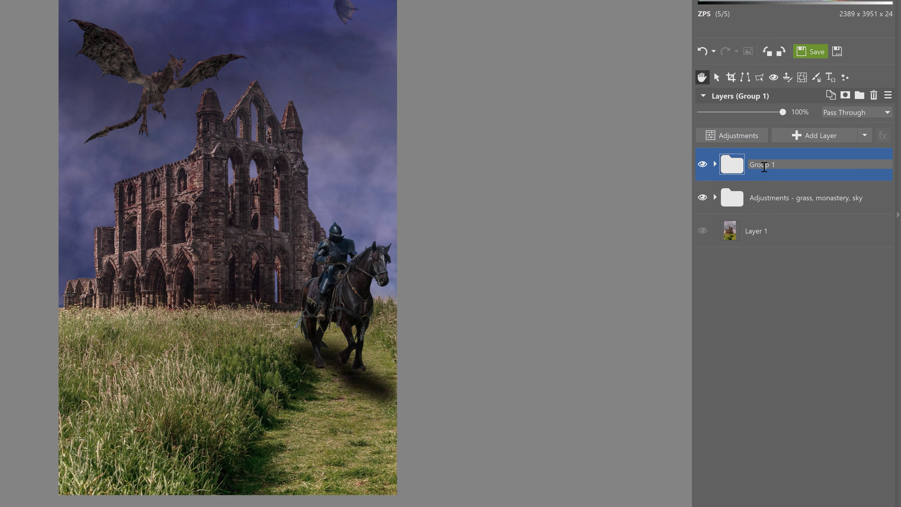
{"action": "type", "text": "Dragons and knight"}
{"action": "key", "text": "Return"}
Paste the "fire flame 1" image from file as a new layer above the Dragons and knight group
{"action": "left_click", "coordinate": [866, 135]}
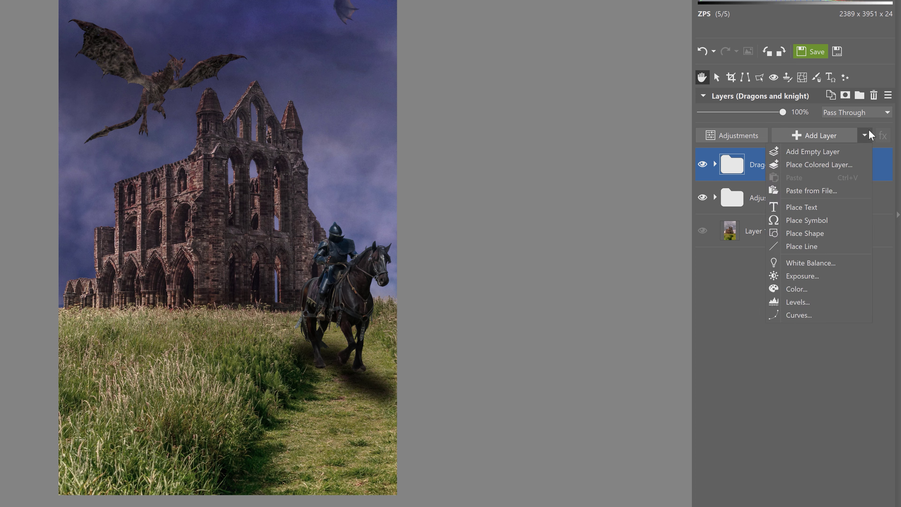
{"action": "left_click", "coordinate": [828, 194]}
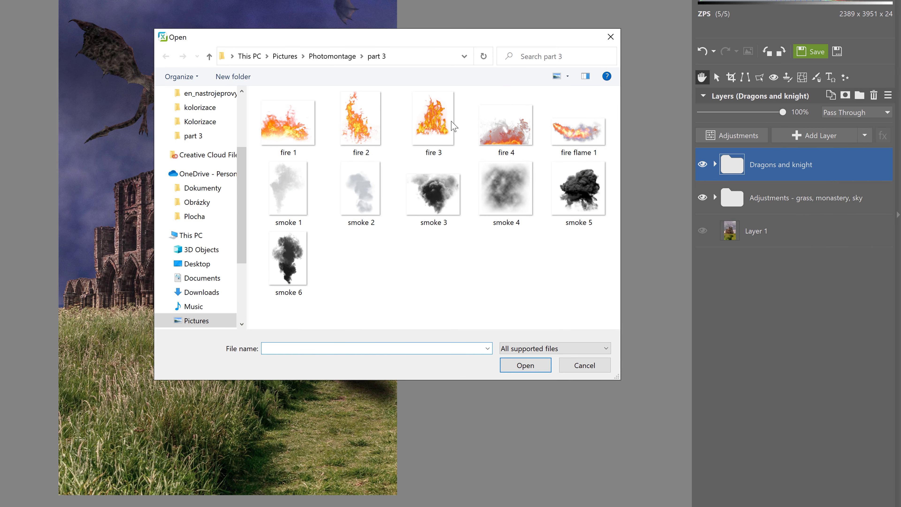
{"action": "left_click", "coordinate": [585, 120]}
{"action": "left_click", "coordinate": [555, 376]}
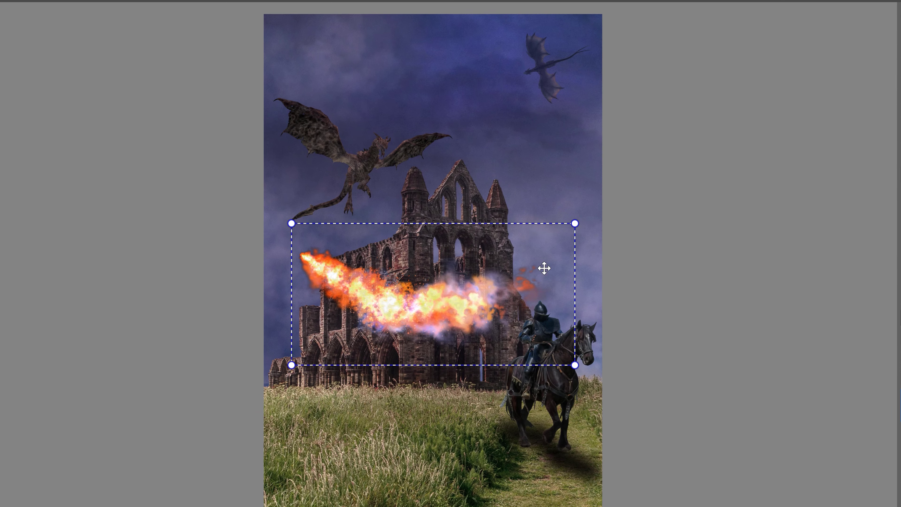
Shrink the flame, rotate it about 8° and place it so it shoots from the large dragon's mouth onto the monastery
{"action": "left_click_drag", "start_coordinate": [221, 212], "coordinate": [304, 117]}
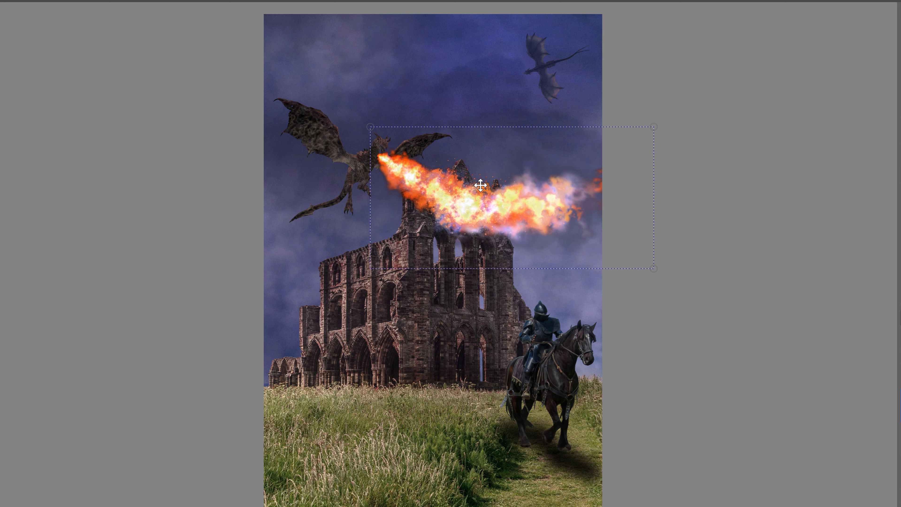
{"action": "left_click_drag", "start_coordinate": [480, 185], "coordinate": [481, 184]}
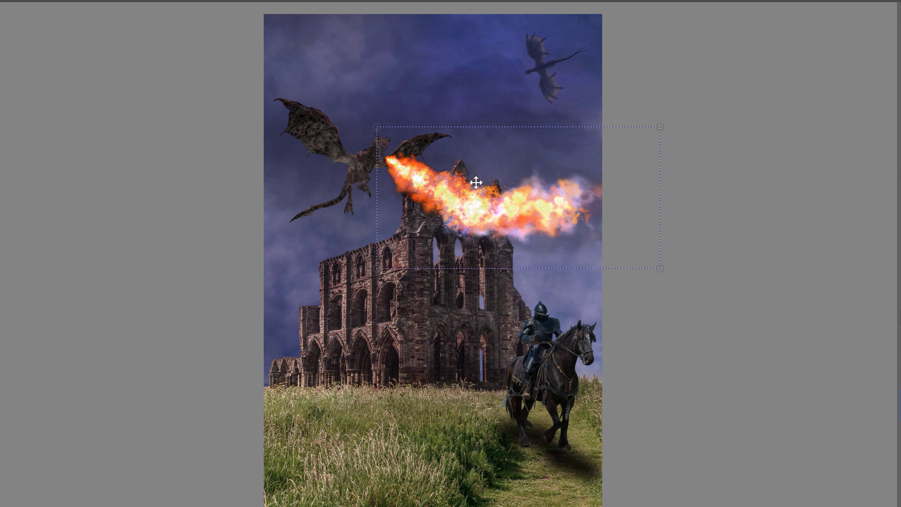
{"action": "left_click_drag", "start_coordinate": [655, 124], "coordinate": [567, 154]}
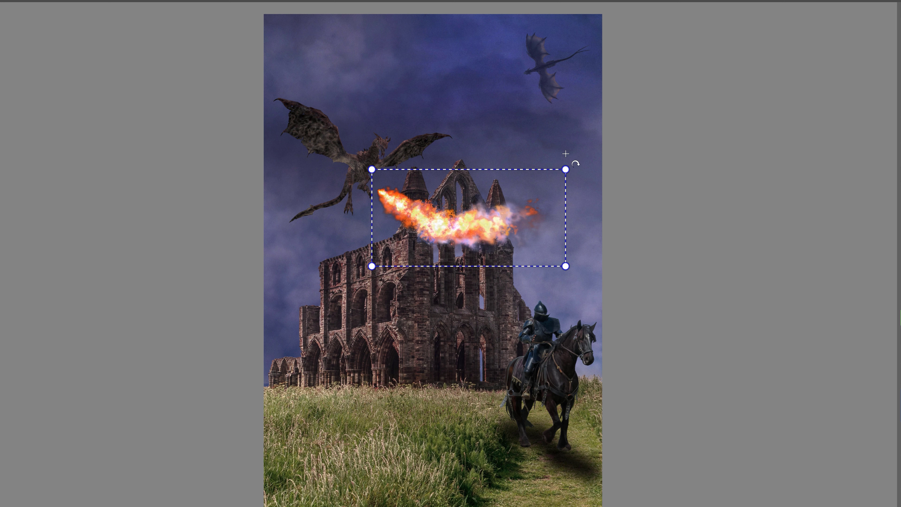
{"action": "left_click_drag", "start_coordinate": [434, 215], "coordinate": [439, 177]}
{"action": "left_click_drag", "start_coordinate": [582, 123], "coordinate": [541, 159]}
{"action": "left_click_drag", "start_coordinate": [461, 179], "coordinate": [460, 188]}
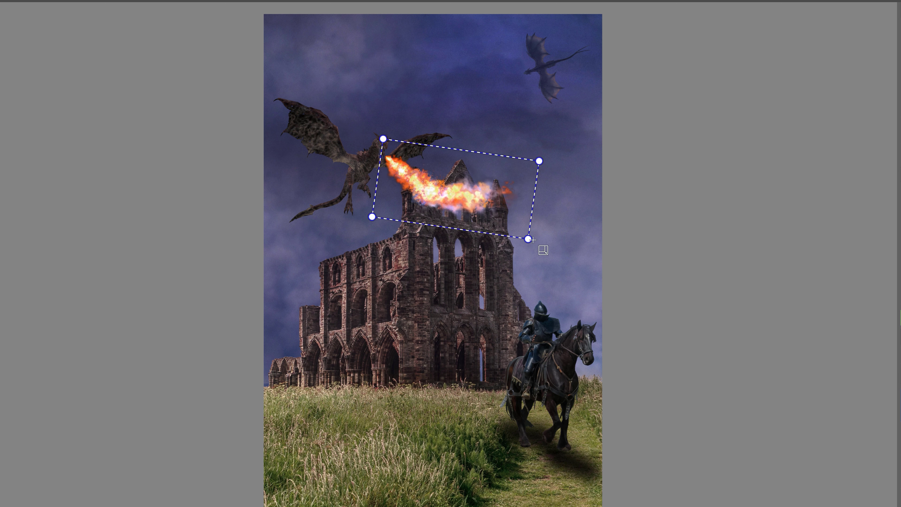
{"action": "left_click_drag", "start_coordinate": [528, 239], "coordinate": [506, 233]}
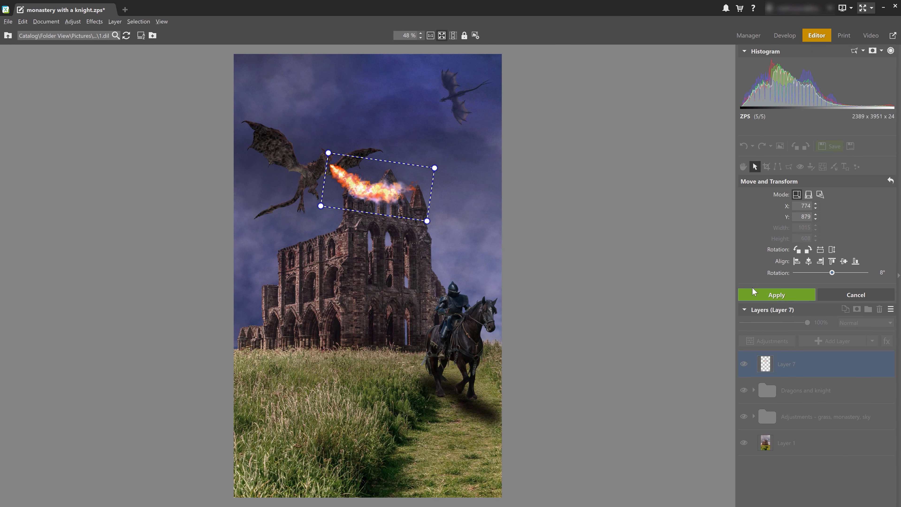
{"action": "left_click", "coordinate": [770, 296]}
Paste the "fire 4" image from file as a new layer above the dragon's flame
{"action": "left_click", "coordinate": [872, 341]}
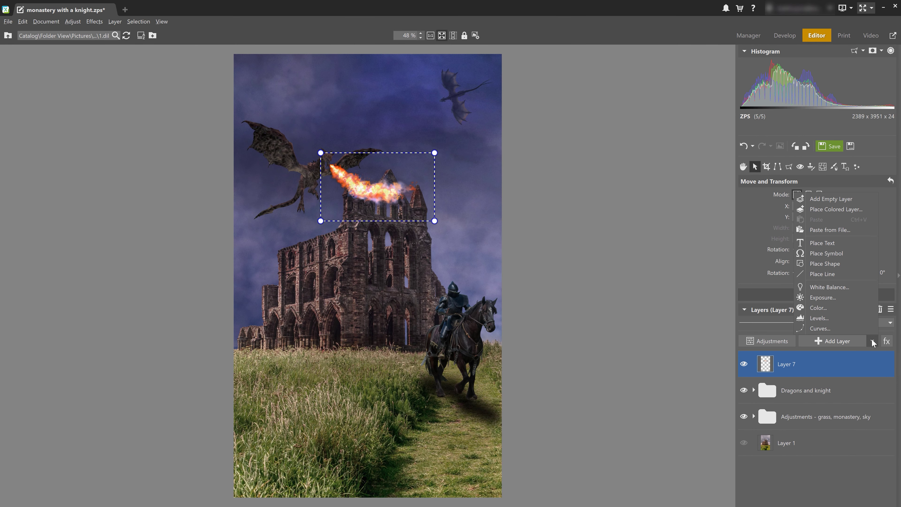
{"action": "left_click", "coordinate": [827, 230]}
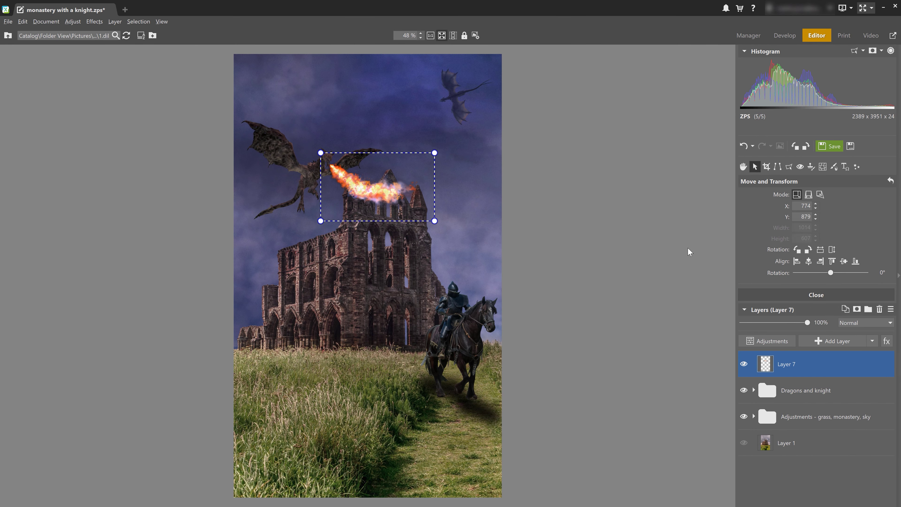
{"action": "left_click", "coordinate": [535, 201]}
{"action": "left_click", "coordinate": [589, 201]}
{"action": "key", "text": "Return"}
Scale down the ground fire and position it along the monastery's base at about X 109, Y 1802
{"action": "left_click_drag", "start_coordinate": [368, 296], "coordinate": [344, 297]}
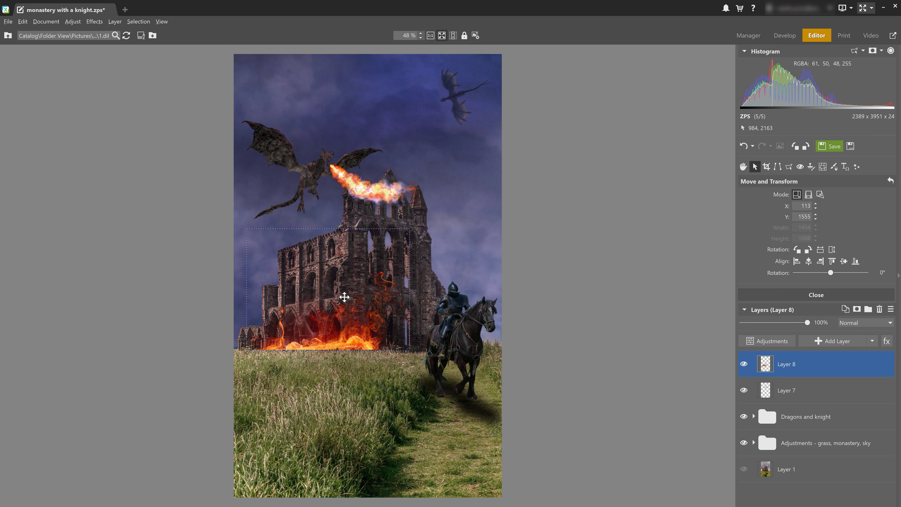
{"action": "left_click_drag", "start_coordinate": [410, 227], "coordinate": [380, 245]}
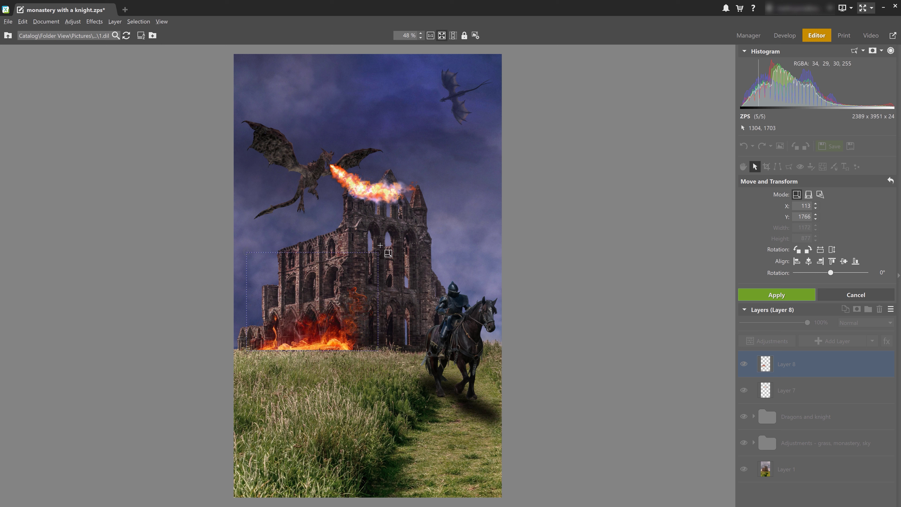
{"action": "left_click_drag", "start_coordinate": [308, 328], "coordinate": [308, 334]}
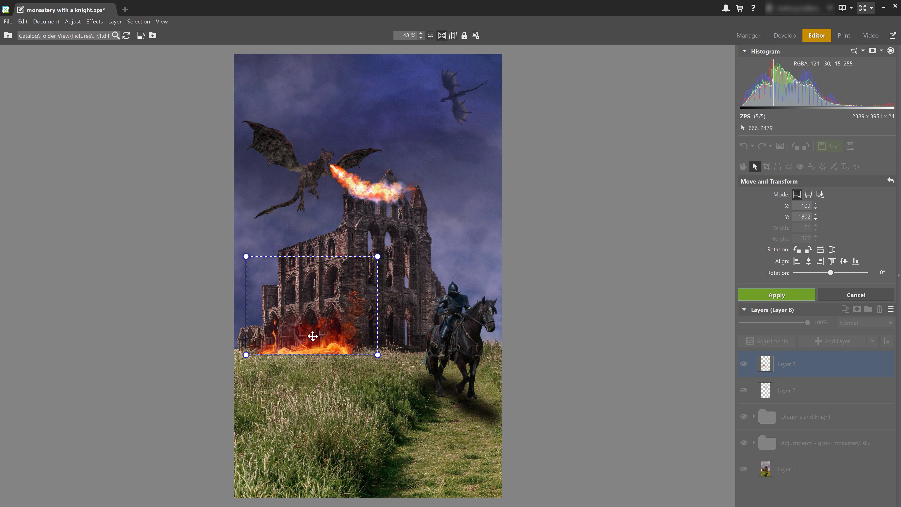
{"action": "left_click", "coordinate": [775, 295]}
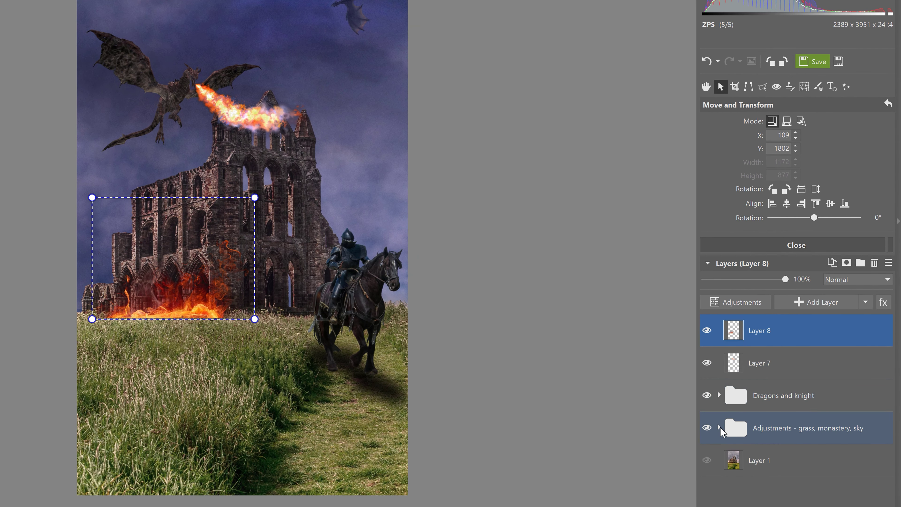
Load the grass layer's mask as a selection and add a Hide Selection mask to Layer 8
{"action": "left_click", "coordinate": [721, 427]}
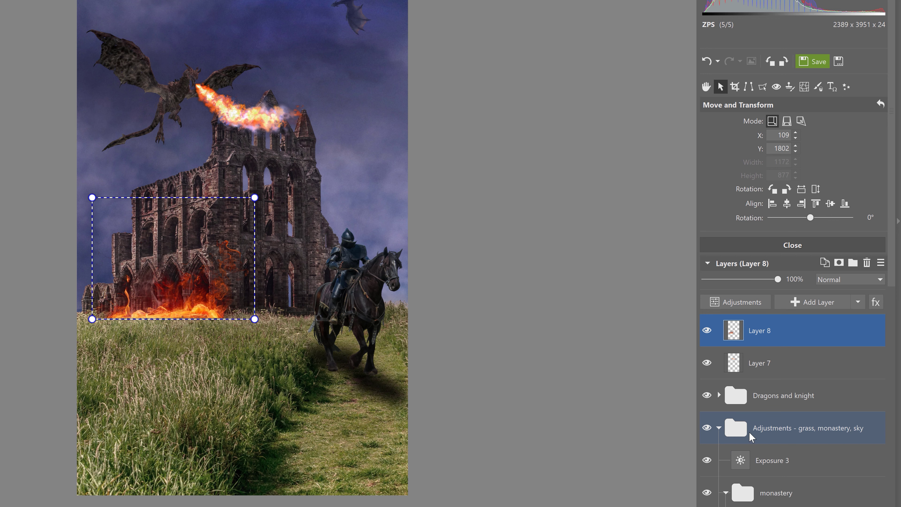
{"action": "scroll", "coordinate": [768, 448], "scroll_direction": "down", "scroll_amount": 5}
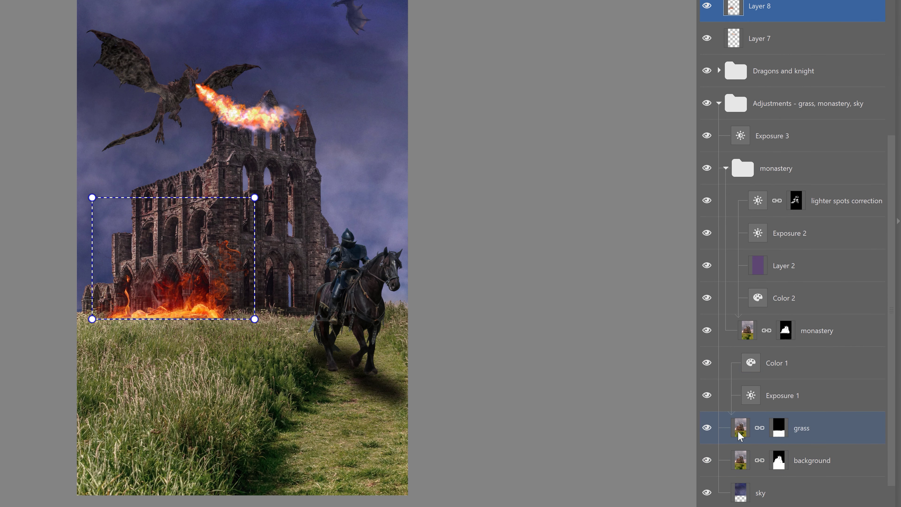
{"action": "left_click", "coordinate": [785, 426], "text": "ctrl"}
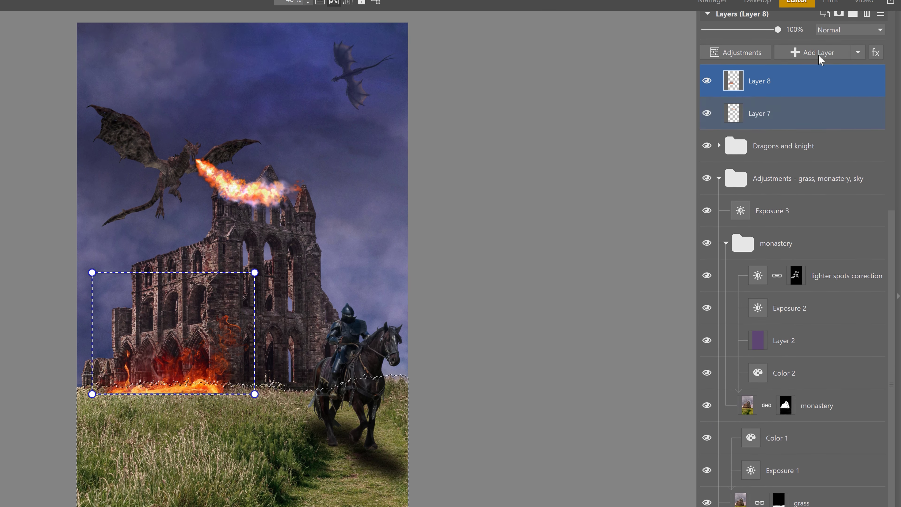
{"action": "right_click", "coordinate": [815, 88]}
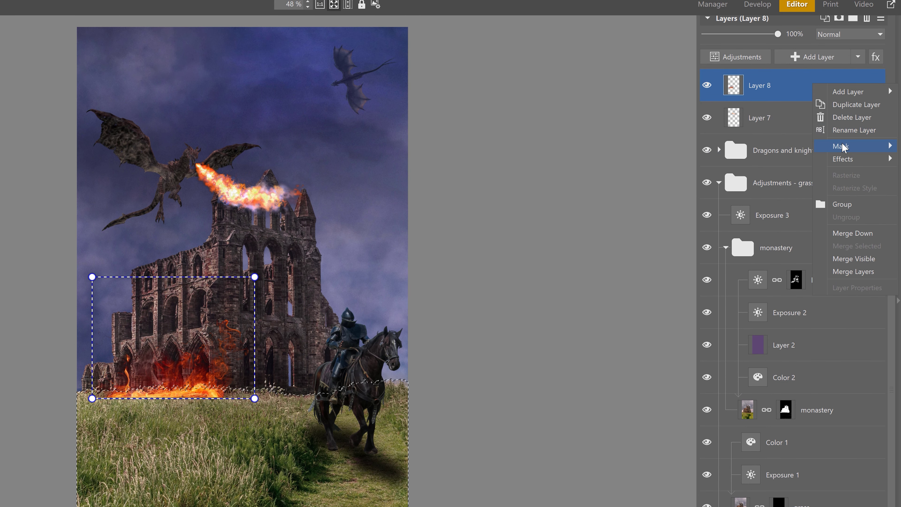
{"action": "mouse_move", "coordinate": [843, 146]}
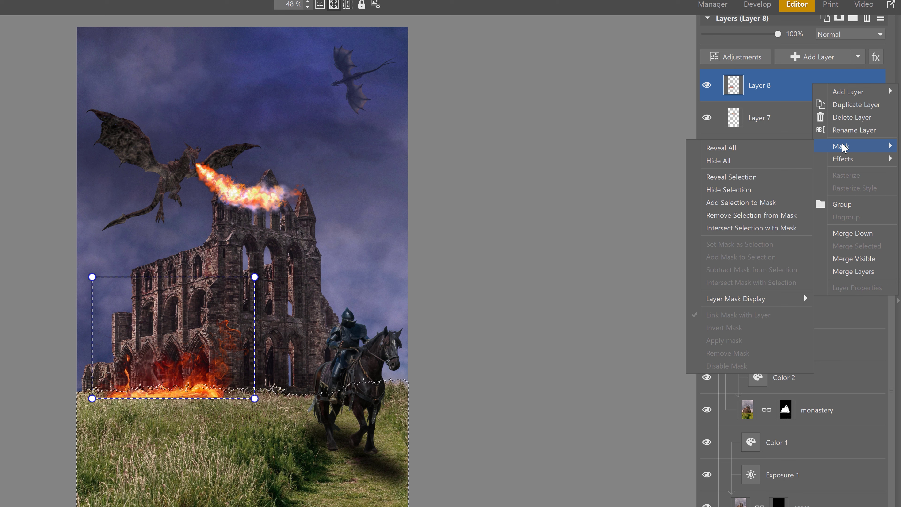
{"action": "left_click", "coordinate": [765, 191]}
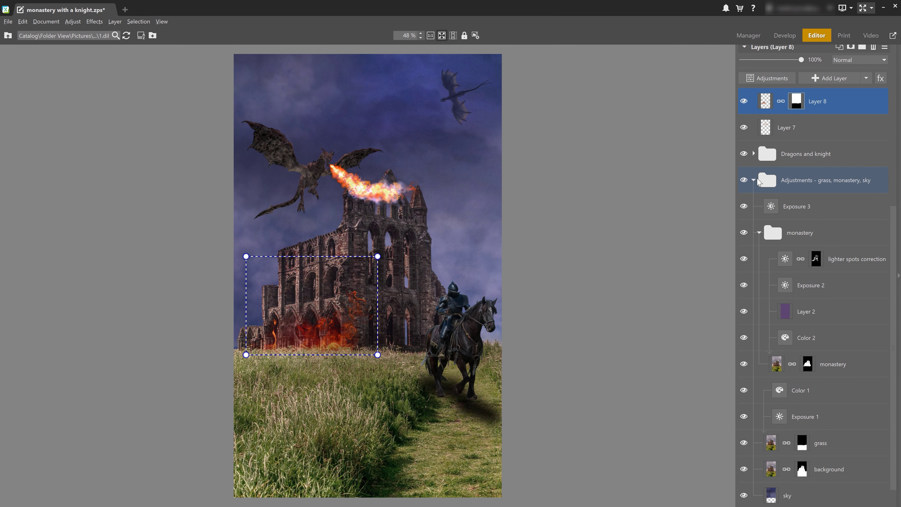
{"action": "left_click", "coordinate": [755, 180]}
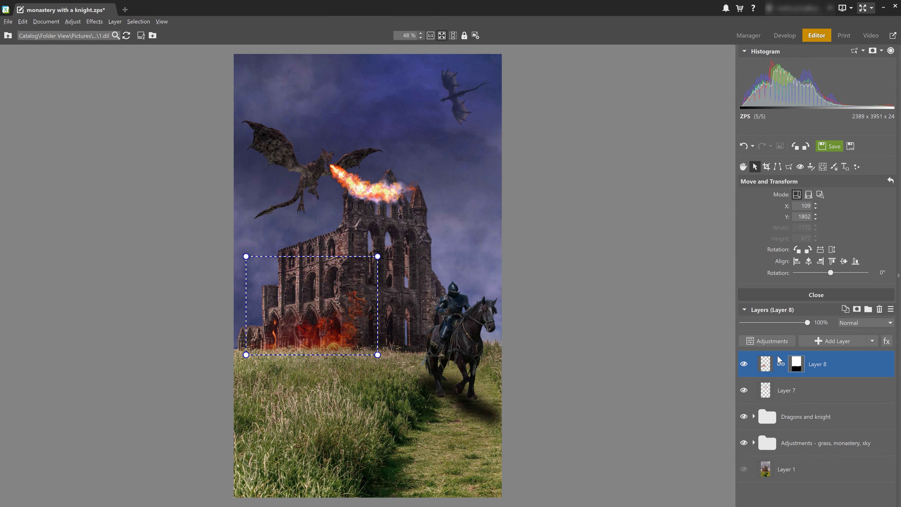
Paint black on Layer 8's mask with a 350 diameter, 48% blur brush to hide the fire's edge over the tall monastery section
{"action": "key", "text": "b"}
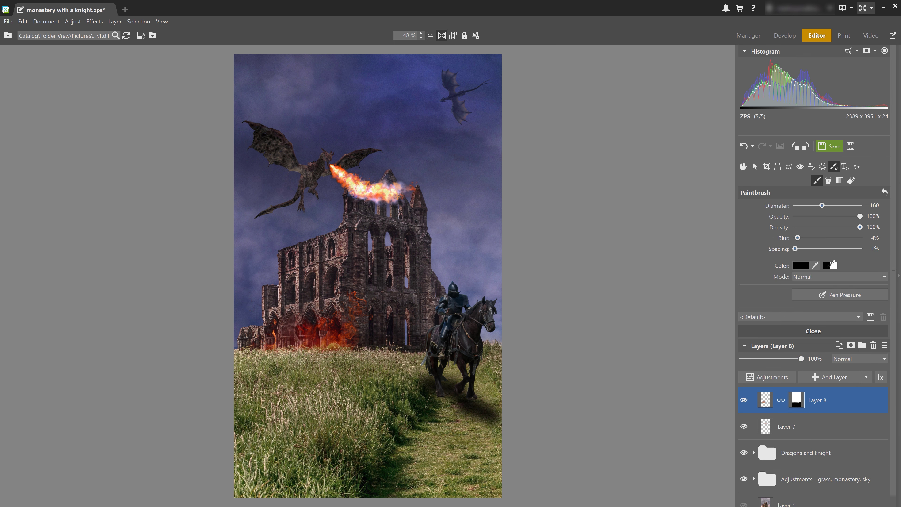
{"action": "scroll", "coordinate": [376, 311], "scroll_direction": "up", "scroll_amount": 5}
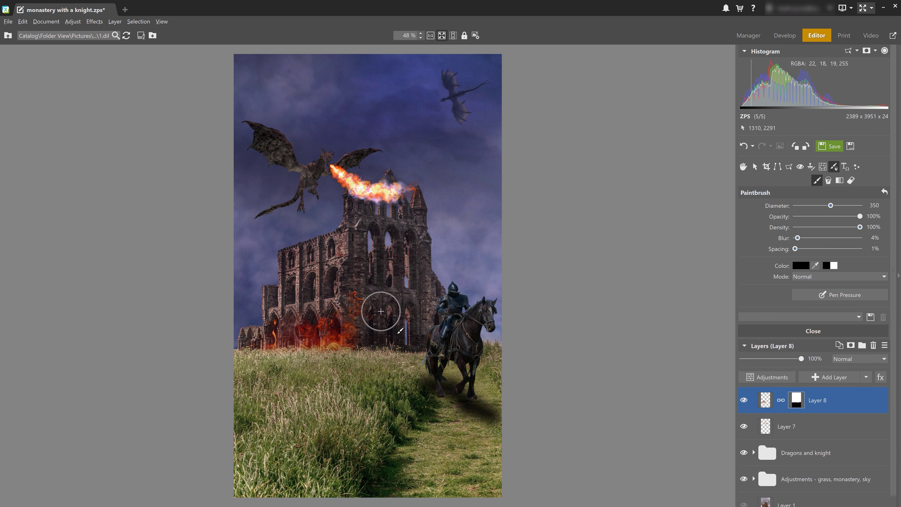
{"action": "mouse_move", "coordinate": [369, 289]}
{"action": "left_mouse_down"}
{"action": "mouse_move", "coordinate": [391, 324]}
{"action": "mouse_move", "coordinate": [364, 287]}
{"action": "mouse_move", "coordinate": [375, 266]}
{"action": "left_mouse_up"}
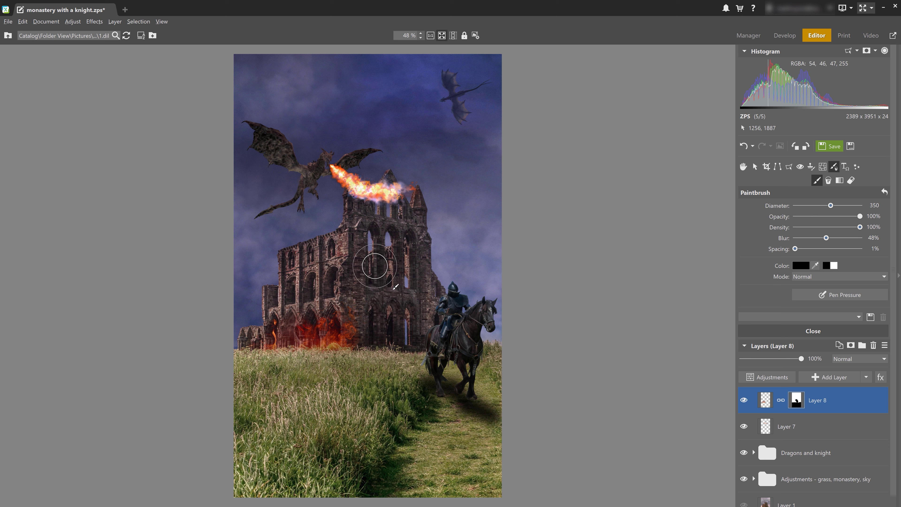
{"action": "left_click", "coordinate": [836, 331]}
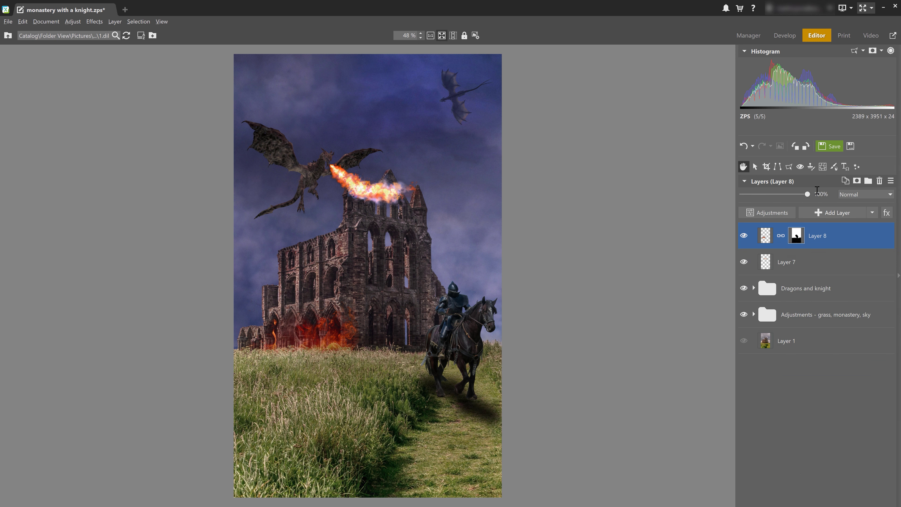
Paste the "fire 3" image from file, shrink it and place it on the horizon beneath the horse's head at about X 2172, Y 2421
{"action": "left_click", "coordinate": [872, 212]}
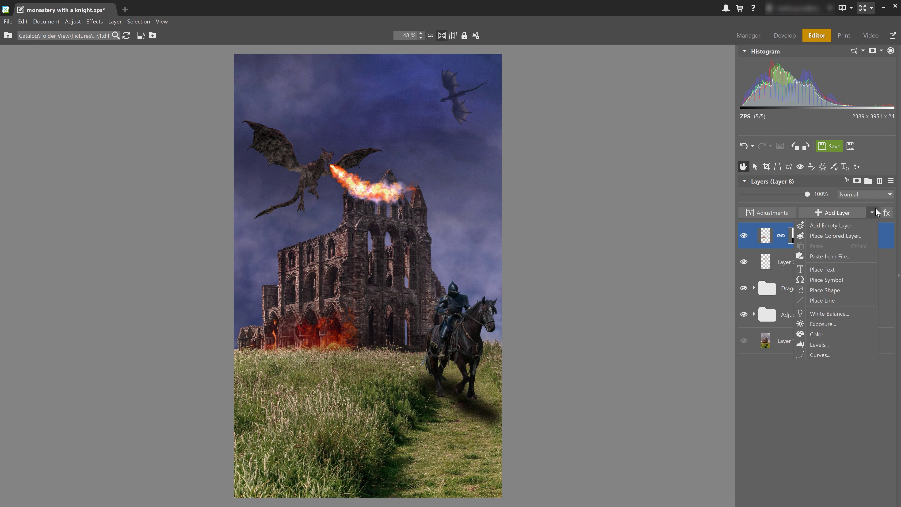
{"action": "left_click", "coordinate": [835, 254]}
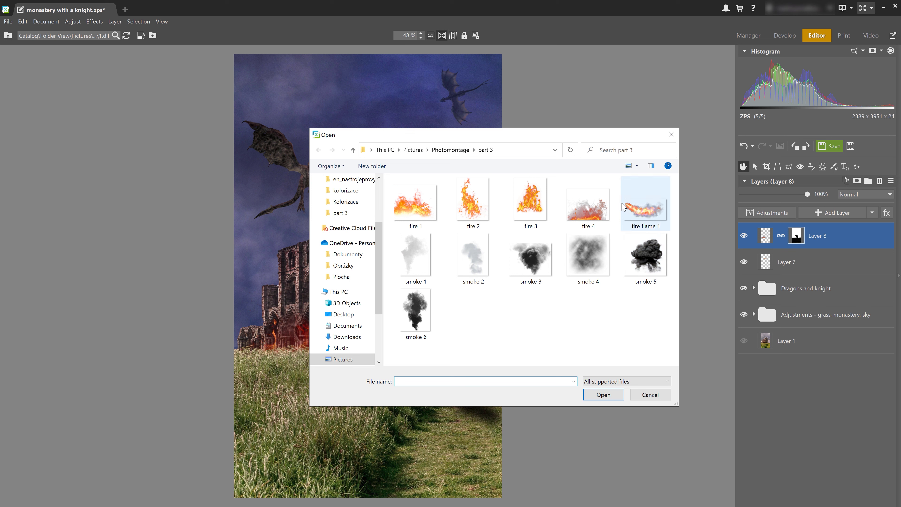
{"action": "double_click", "coordinate": [522, 209]}
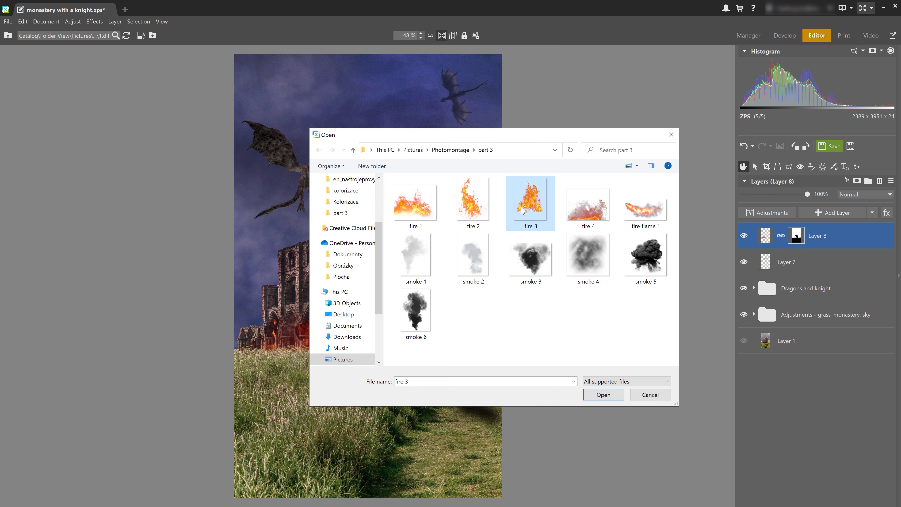
{"action": "left_click_drag", "start_coordinate": [331, 228], "coordinate": [489, 330]}
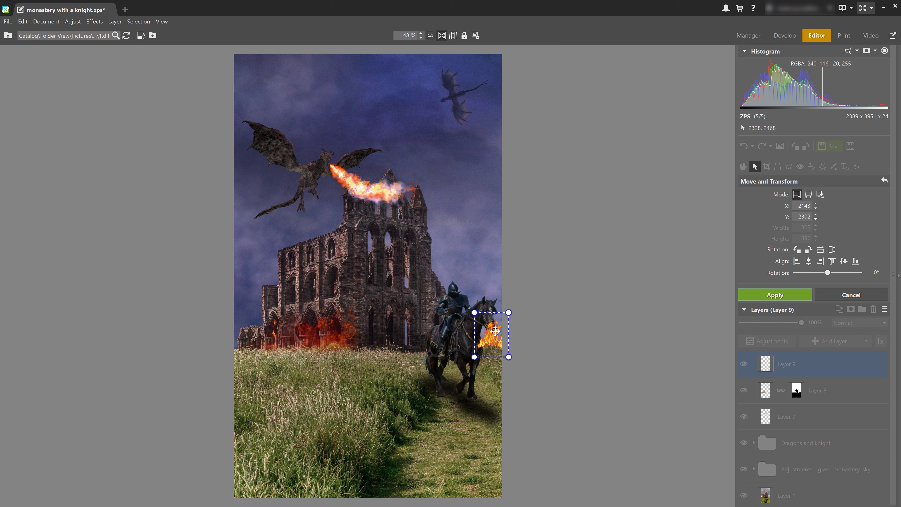
{"action": "left_click_drag", "start_coordinate": [508, 312], "coordinate": [486, 343]}
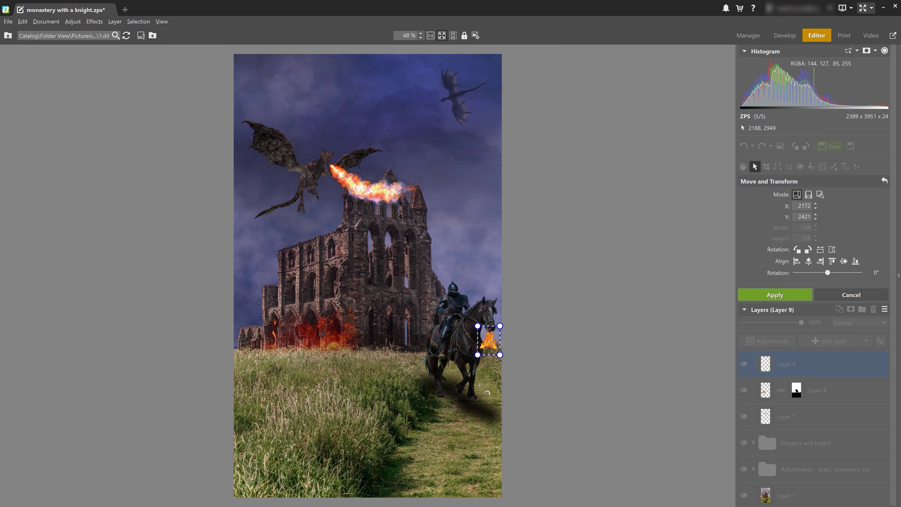
{"action": "left_click", "coordinate": [766, 295]}
Rename Layer 7 "dragon fire", Layer 8 "fire alongside monastery" and Layer 9 "fire right"
{"action": "double_click", "coordinate": [788, 416]}
{"action": "type", "text": "dragon fire"}
{"action": "left_click", "coordinate": [820, 388]}
{"action": "double_click", "coordinate": [820, 389]}
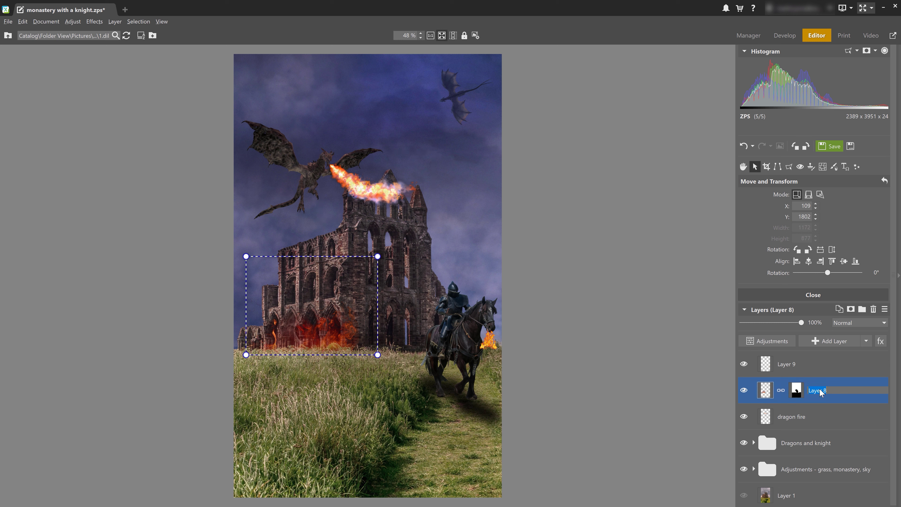
{"action": "left_click", "coordinate": [786, 365]}
{"action": "double_click", "coordinate": [786, 365]}
{"action": "type", "text": "fire right"}
{"action": "key", "text": "Return"}
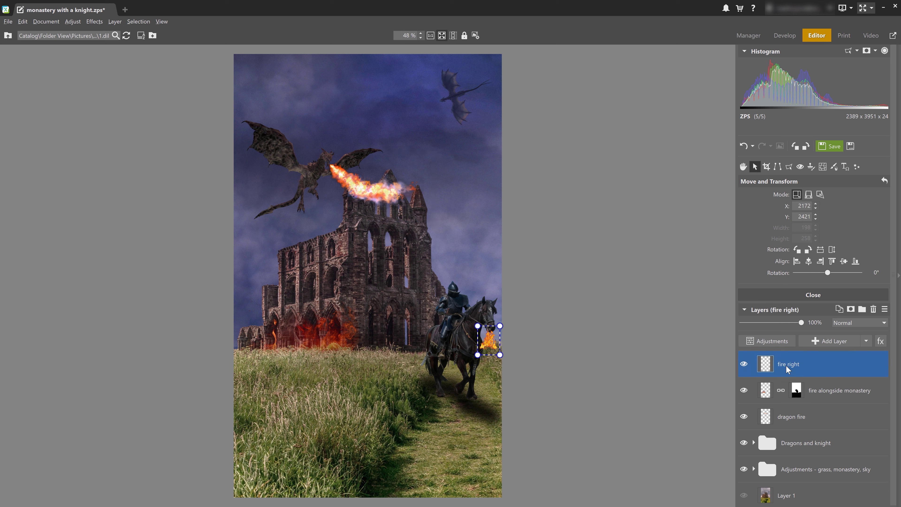
Move the "fire right" layer beneath the "Dragons and knight" group and duplicate it as "fire right 2"
{"action": "left_click_drag", "start_coordinate": [809, 361], "coordinate": [812, 459]}
{"action": "left_click", "coordinate": [830, 341]}
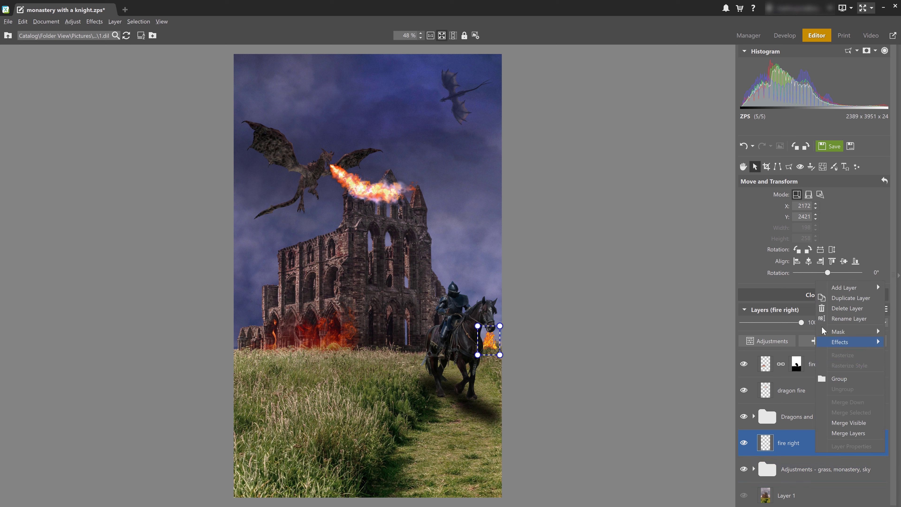
{"action": "left_click", "coordinate": [839, 300]}
{"action": "double_click", "coordinate": [790, 443]}
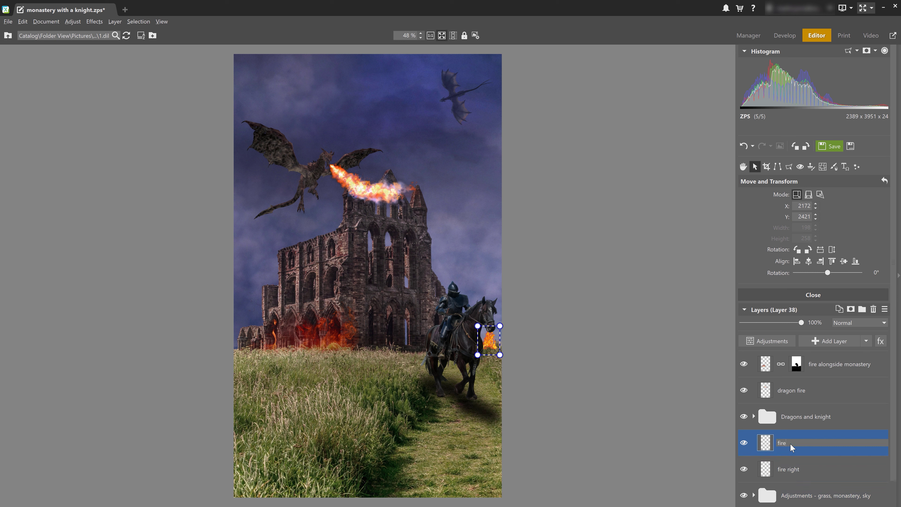
{"action": "type", "text": "fire right2"}
{"action": "key", "text": "BackSpace"}
{"action": "type", "text": "2"}
{"action": "key", "text": "Return"}
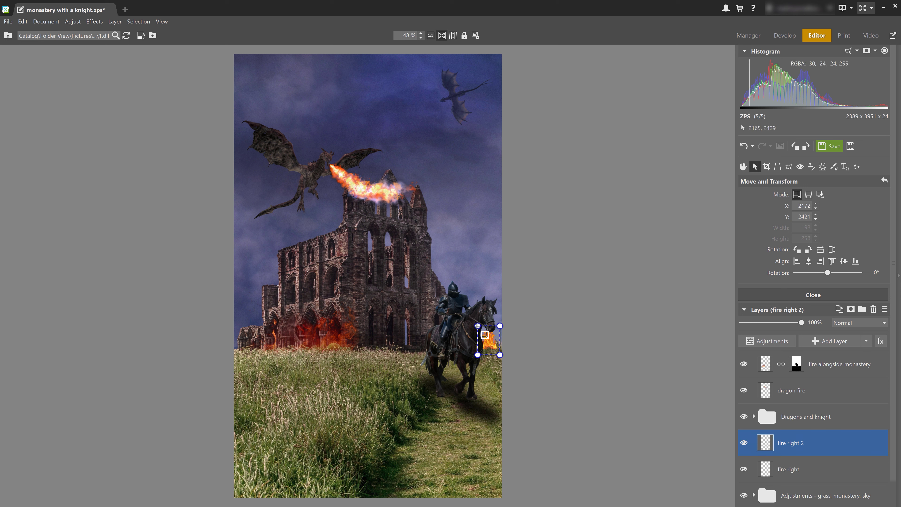
Enlarge the "fire right 2" flames and place them behind the horse at about X 2026, Y 2283
{"action": "left_click_drag", "start_coordinate": [477, 326], "coordinate": [464, 308]}
{"action": "left_click_drag", "start_coordinate": [494, 343], "coordinate": [470, 338]}
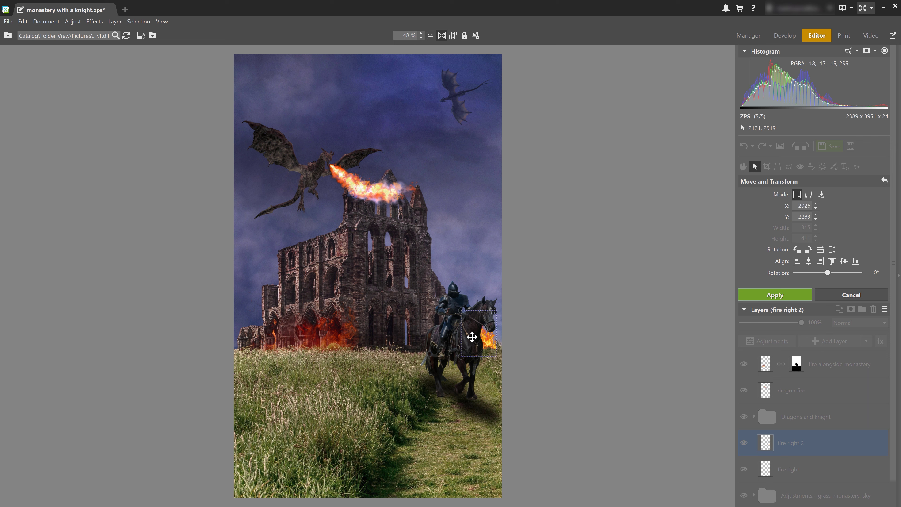
{"action": "left_click", "coordinate": [789, 291]}
Paste the "fire 2" image from file, shrink it and place it behind the knight at about X 1650, Y 1720
{"action": "left_click", "coordinate": [866, 341]}
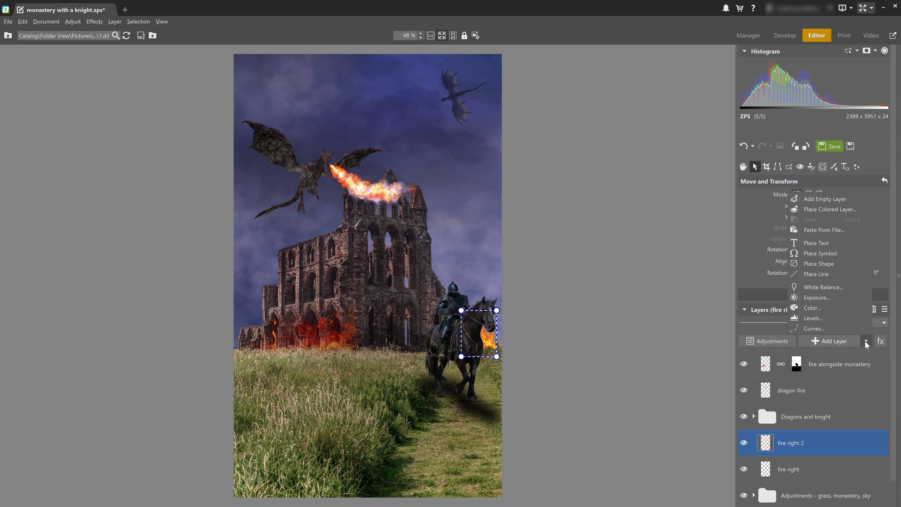
{"action": "left_click", "coordinate": [805, 228]}
{"action": "left_click", "coordinate": [465, 191]}
{"action": "left_click", "coordinate": [599, 395]}
{"action": "left_click_drag", "start_coordinate": [301, 186], "coordinate": [368, 277]}
{"action": "left_click_drag", "start_coordinate": [402, 333], "coordinate": [452, 302]}
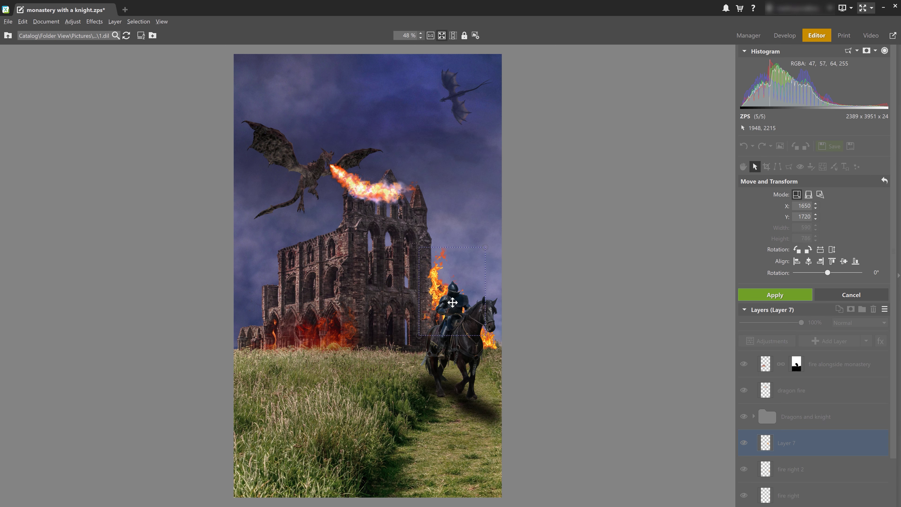
{"action": "left_click", "coordinate": [767, 295]}
Paste another fire image from file, mirror it horizontally and place it over the monastery's middle windows at about X 345, Y 1769
{"action": "left_click", "coordinate": [866, 341]}
{"action": "left_click", "coordinate": [806, 231]}
{"action": "double_click", "coordinate": [464, 253]}
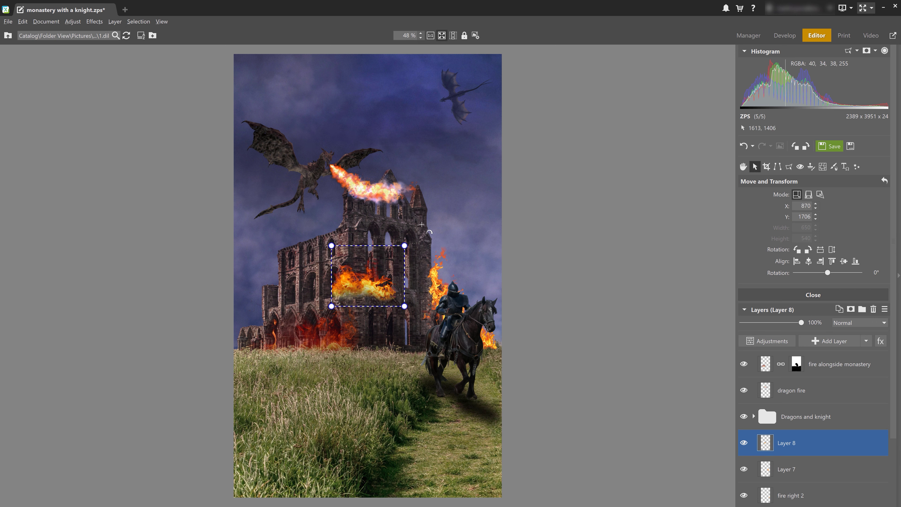
{"action": "left_click_drag", "start_coordinate": [368, 275], "coordinate": [315, 284]}
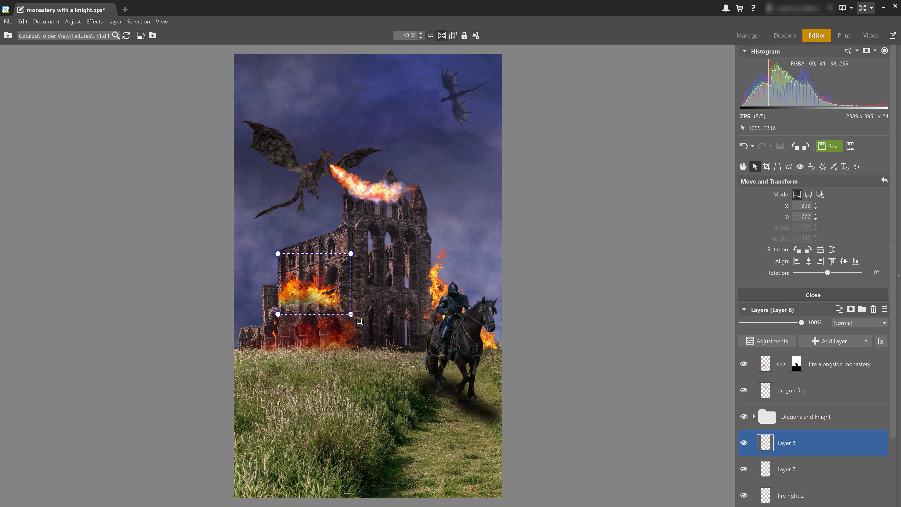
{"action": "left_click_drag", "start_coordinate": [347, 309], "coordinate": [343, 308]}
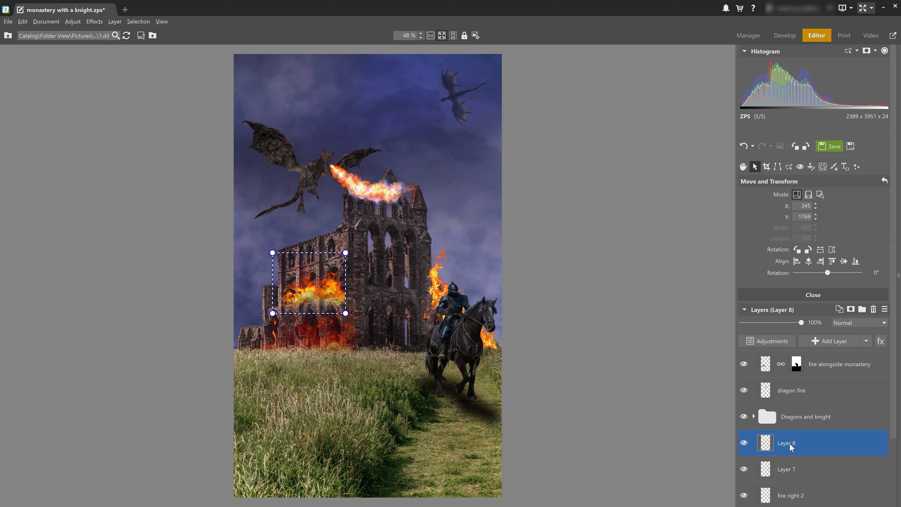
Move Layer 8 to the top of the layer stack and rename it "fire in windows"
{"action": "mouse_move", "coordinate": [789, 443]}
{"action": "left_mouse_down"}
{"action": "mouse_move", "coordinate": [797, 351]}
{"action": "mouse_move", "coordinate": [791, 364]}
{"action": "left_mouse_up"}
{"action": "double_click", "coordinate": [790, 364]}
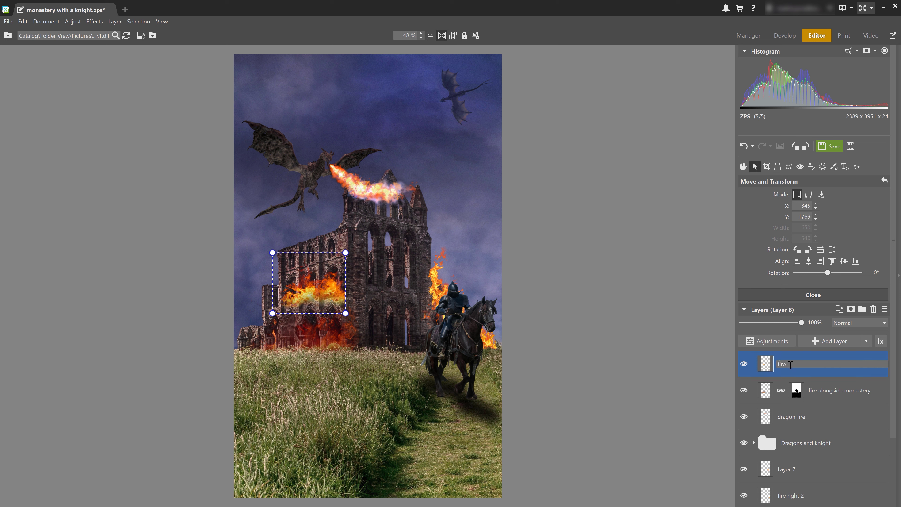
{"action": "type", "text": "fire in windows"}
{"action": "key", "text": "Return"}
Add a reveal mask to "fire in windows" and paint black along the fire's lower edge, reducing the brush diameter to 20
{"action": "right_click", "coordinate": [783, 365]}
{"action": "left_click", "coordinate": [714, 244]}
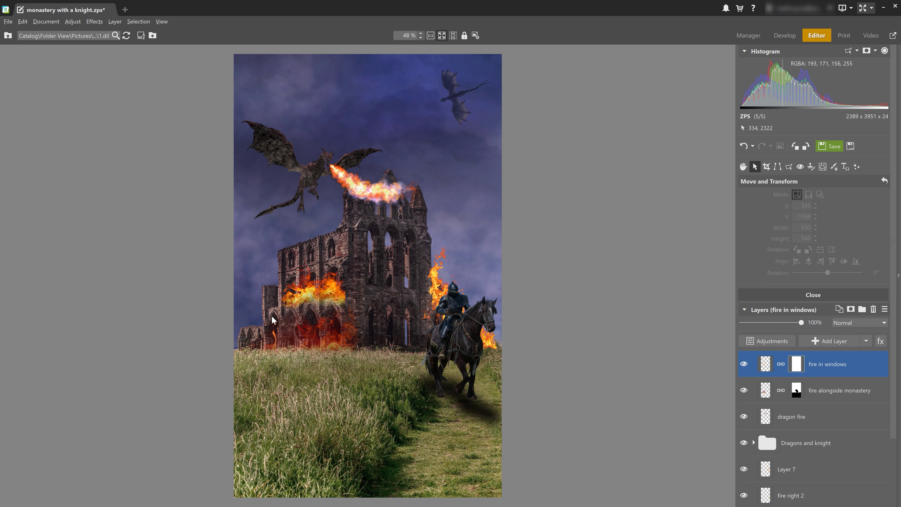
{"action": "scroll", "coordinate": [276, 328], "scroll_direction": "up", "scroll_amount": 5}
{"action": "key", "text": "b"}
{"action": "mouse_move", "coordinate": [483, 312]}
{"action": "left_mouse_down"}
{"action": "mouse_move", "coordinate": [494, 334]}
{"action": "mouse_move", "coordinate": [484, 252]}
{"action": "mouse_move", "coordinate": [489, 317]}
{"action": "left_mouse_up"}
{"action": "key", "text": "ctrl+z"}
{"action": "key", "text": "bracketleft"}
{"action": "key", "text": "bracketleft"}
{"action": "key", "text": "bracketleft"}
{"action": "key", "text": "bracketleft"}
{"action": "key", "text": "bracketleft"}
{"action": "key", "text": "bracketleft"}
{"action": "key", "text": "bracketleft"}
{"action": "mouse_move", "coordinate": [456, 345]}
{"action": "left_mouse_down"}
{"action": "mouse_move", "coordinate": [291, 363]}
{"action": "mouse_move", "coordinate": [391, 351]}
{"action": "mouse_move", "coordinate": [337, 370]}
{"action": "mouse_move", "coordinate": [166, 386]}
{"action": "left_mouse_up"}
{"action": "key", "text": "ctrl+z"}
{"action": "key", "text": "bracketleft"}
{"action": "key", "text": "bracketleft"}
{"action": "key", "text": "bracketleft"}
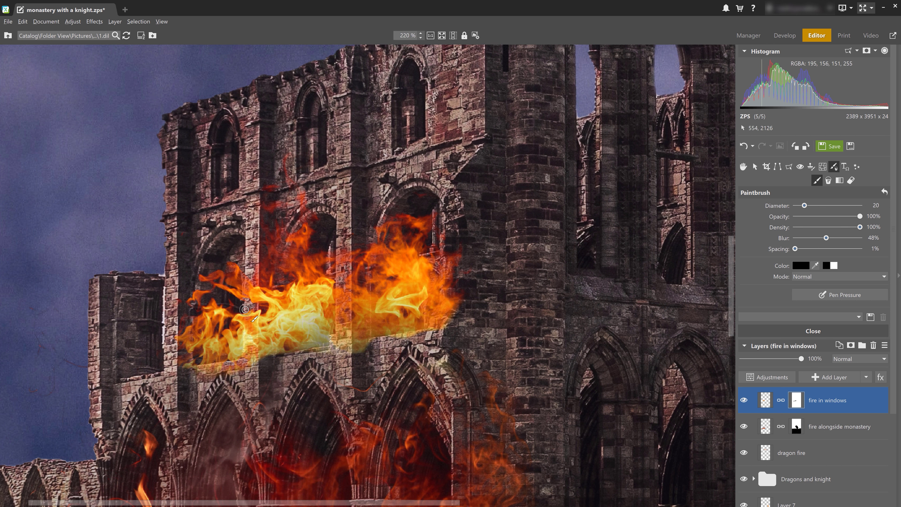
Try masking the fire off the first pillar between the windows, and set the brush to diameter 15 and blur 100%
{"action": "scroll", "coordinate": [296, 159], "scroll_direction": "up", "scroll_amount": 3}
{"action": "left_click_drag", "start_coordinate": [292, 202], "coordinate": [275, 315]}
{"action": "key", "text": "ctrl+z"}
{"action": "left_click_drag", "start_coordinate": [280, 231], "coordinate": [284, 254]}
{"action": "left_click_drag", "start_coordinate": [279, 265], "coordinate": [265, 286]}
{"action": "key", "text": "ctrl+z"}
{"action": "key", "text": "bracketleft"}
{"action": "key", "text": "bracketleft"}
{"action": "key", "text": "bracketleft"}
{"action": "key", "text": "bracketright"}
{"action": "key", "text": "bracketright"}
{"action": "key", "text": "bracketright"}
{"action": "key", "text": "shift+bracketright"}
{"action": "key", "text": "shift+bracketright"}
{"action": "key", "text": "shift+bracketright"}
{"action": "key", "text": "bracketleft"}
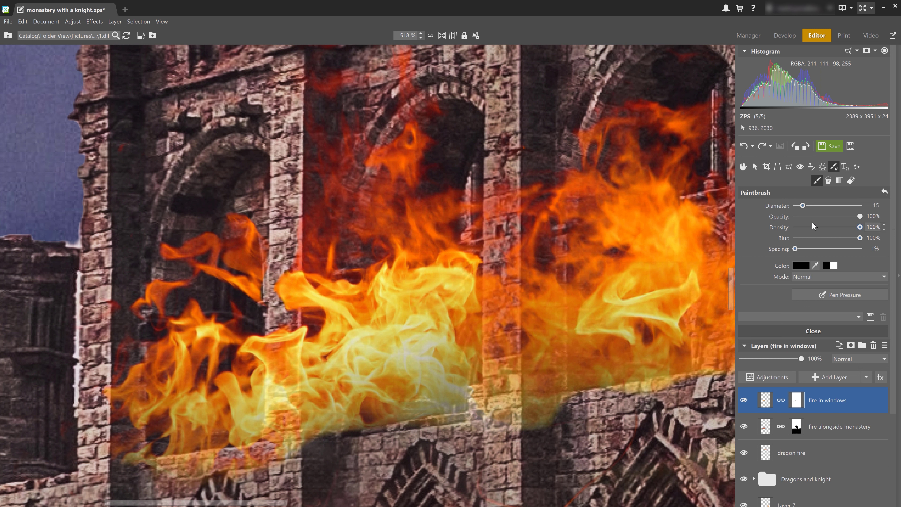
Paint black on the "fire in windows" mask to hide the flames over the first pillar between the windows
{"action": "left_click_drag", "start_coordinate": [284, 357], "coordinate": [283, 439]}
{"action": "key", "text": "ctrl+z"}
{"action": "mouse_move", "coordinate": [280, 335]}
{"action": "left_mouse_down"}
{"action": "mouse_move", "coordinate": [287, 439]}
{"action": "mouse_move", "coordinate": [275, 466]}
{"action": "mouse_move", "coordinate": [338, 464]}
{"action": "mouse_move", "coordinate": [273, 446]}
{"action": "mouse_move", "coordinate": [280, 458]}
{"action": "mouse_move", "coordinate": [287, 446]}
{"action": "mouse_move", "coordinate": [339, 459]}
{"action": "mouse_move", "coordinate": [372, 435]}
{"action": "left_mouse_up"}
{"action": "key", "text": "bracketright"}
{"action": "key", "text": "bracketright"}
{"action": "key", "text": "bracketright"}
{"action": "key", "text": "bracketleft"}
{"action": "key", "text": "bracketleft"}
{"action": "key", "text": "bracketleft"}
Paint black on the "fire in windows" mask to hide the flames over the second pillar between the windows
{"action": "mouse_move", "coordinate": [509, 394]}
{"action": "left_mouse_down"}
{"action": "mouse_move", "coordinate": [511, 416]}
{"action": "mouse_move", "coordinate": [503, 325]}
{"action": "left_mouse_up"}
{"action": "key", "text": "ctrl+z"}
{"action": "scroll", "coordinate": [495, 227], "scroll_direction": "down", "scroll_amount": 10}
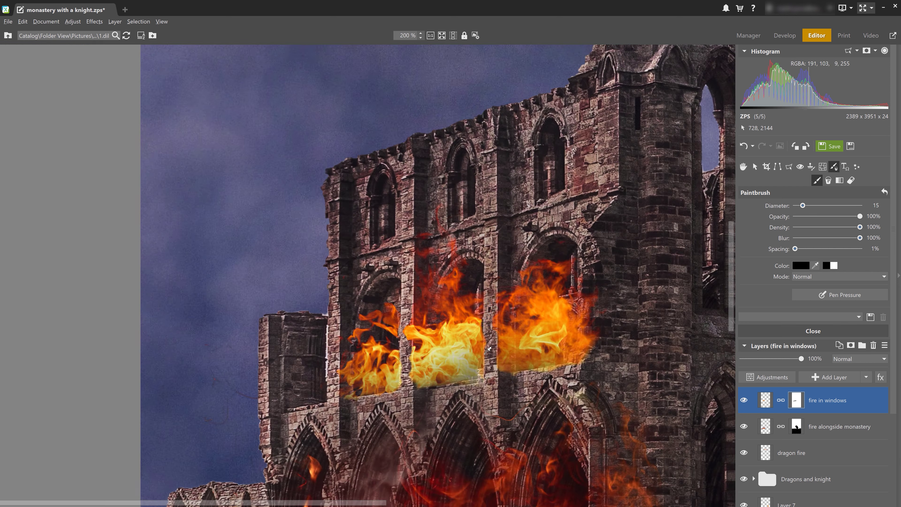
{"action": "scroll", "coordinate": [497, 235], "scroll_direction": "up", "scroll_amount": 10}
{"action": "left_click_drag", "start_coordinate": [483, 209], "coordinate": [491, 446]}
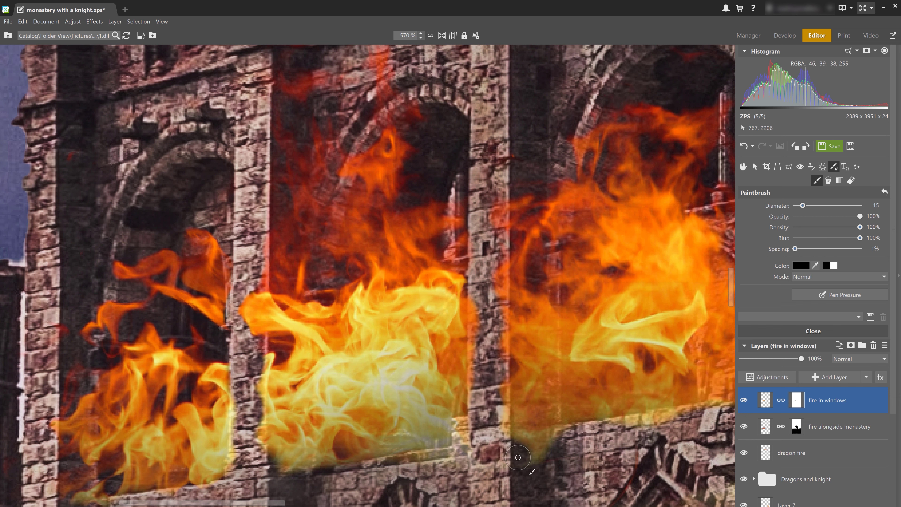
{"action": "scroll", "coordinate": [503, 442], "scroll_direction": "down", "scroll_amount": 4}
{"action": "scroll", "coordinate": [502, 442], "scroll_direction": "down", "scroll_amount": 5}
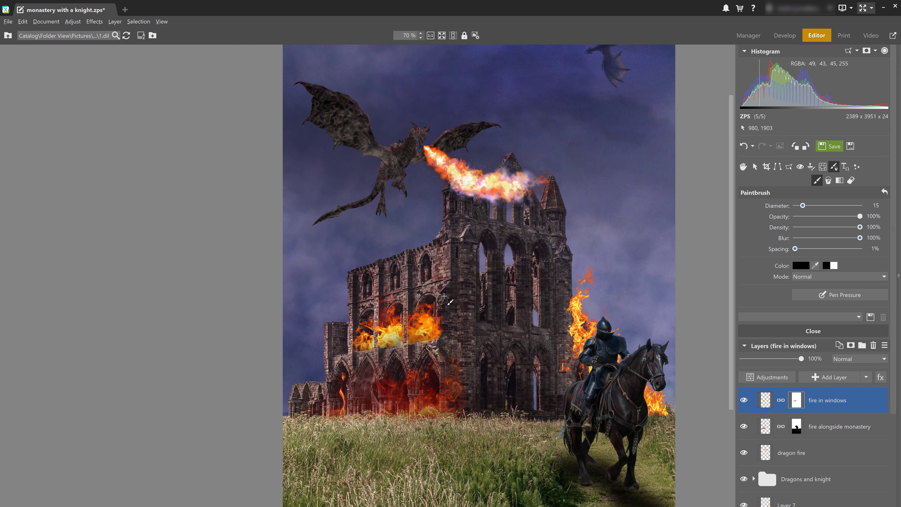
{"action": "scroll", "coordinate": [365, 174], "scroll_direction": "up", "scroll_amount": 3}
{"action": "scroll", "coordinate": [827, 454], "scroll_direction": "down", "scroll_amount": 3}
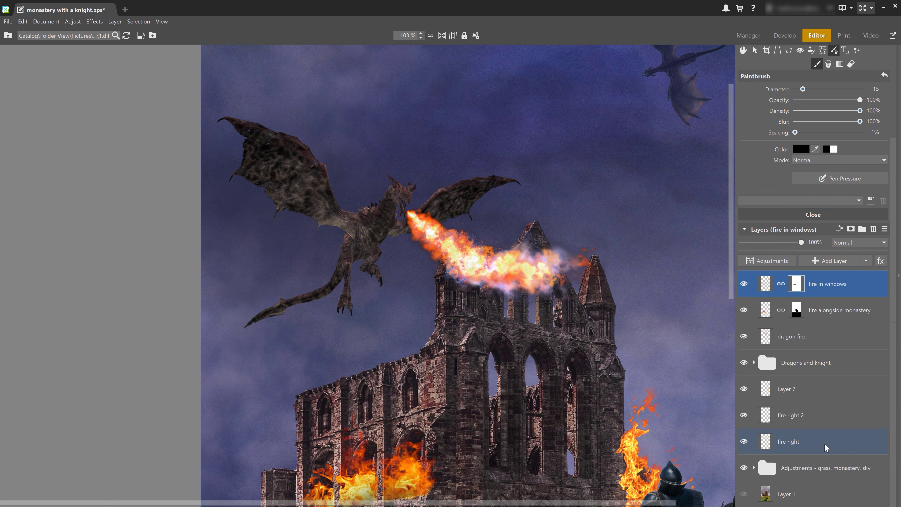
Add an Exposure adjustment layer above "dragon fire" and clip it to that layer
{"action": "left_click", "coordinate": [824, 345]}
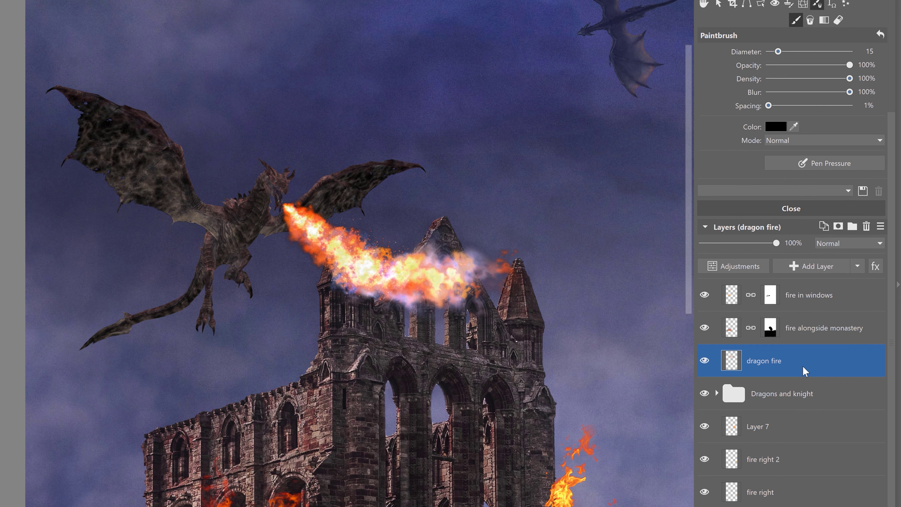
{"action": "right_click", "coordinate": [803, 366]}
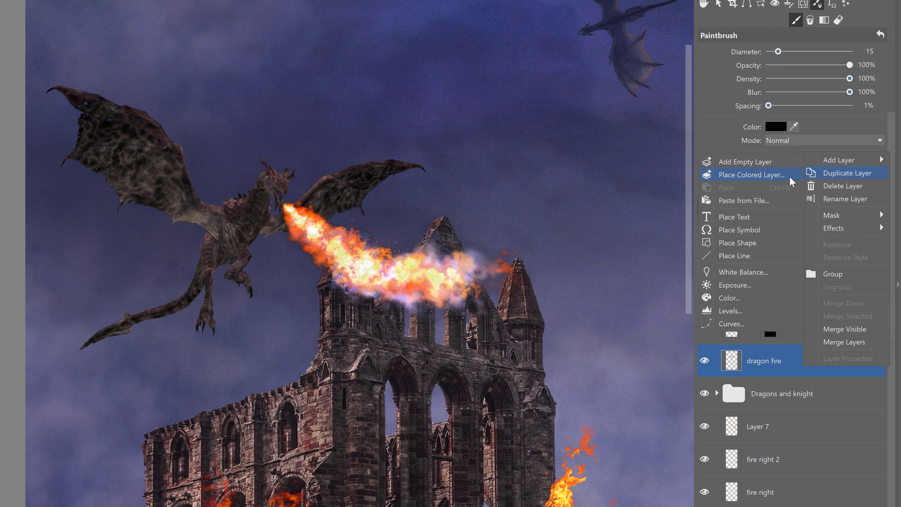
{"action": "left_click", "coordinate": [760, 289]}
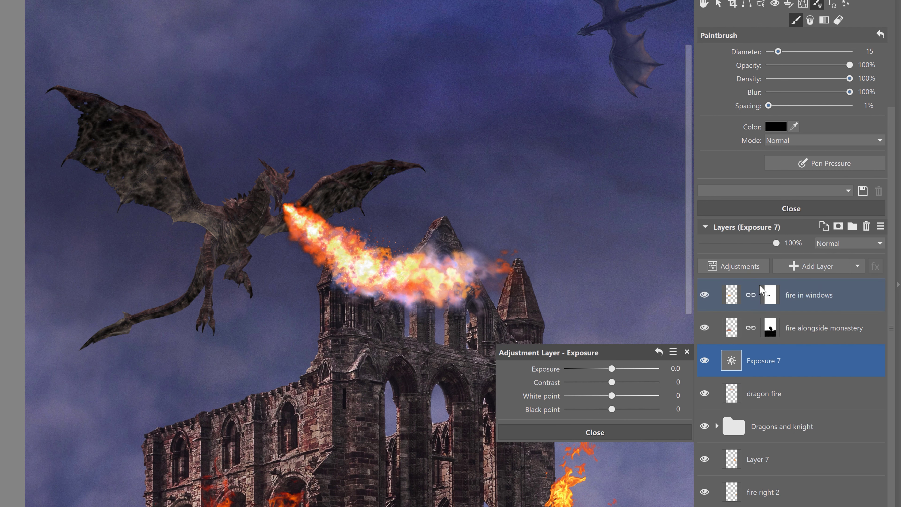
{"action": "key", "text": "ctrl+alt+g"}
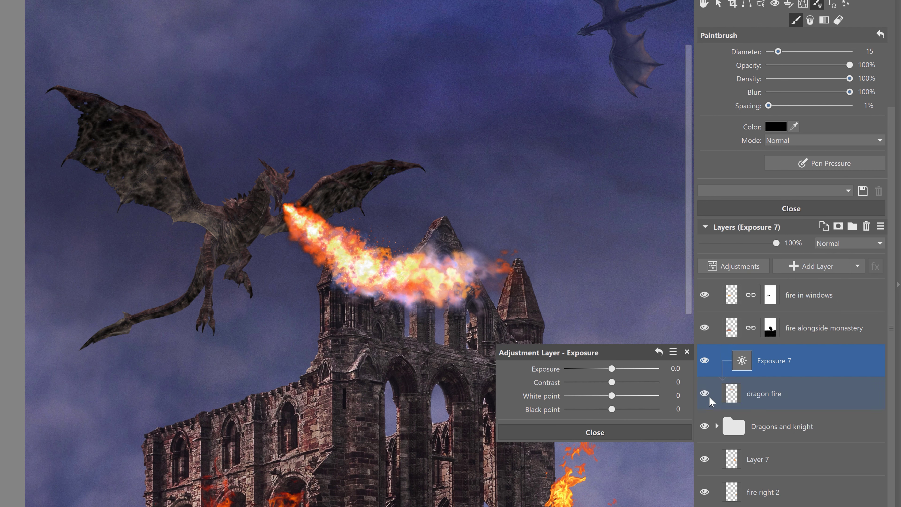
Set the dragon fire's exposure adjustment to Exposure -0.8, White point -3 and Black point 29
{"action": "left_click_drag", "start_coordinate": [612, 368], "coordinate": [599, 368]}
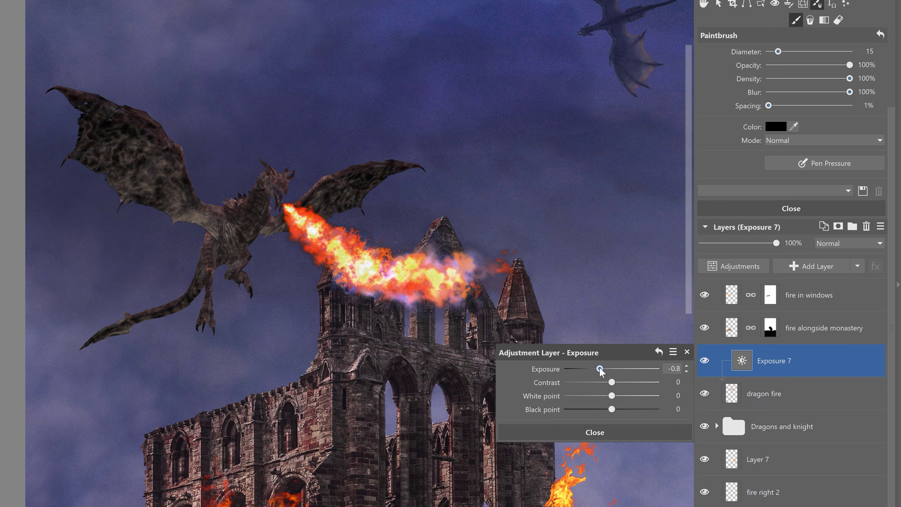
{"action": "left_click_drag", "start_coordinate": [611, 409], "coordinate": [628, 413]}
{"action": "left_click_drag", "start_coordinate": [612, 396], "coordinate": [599, 396]}
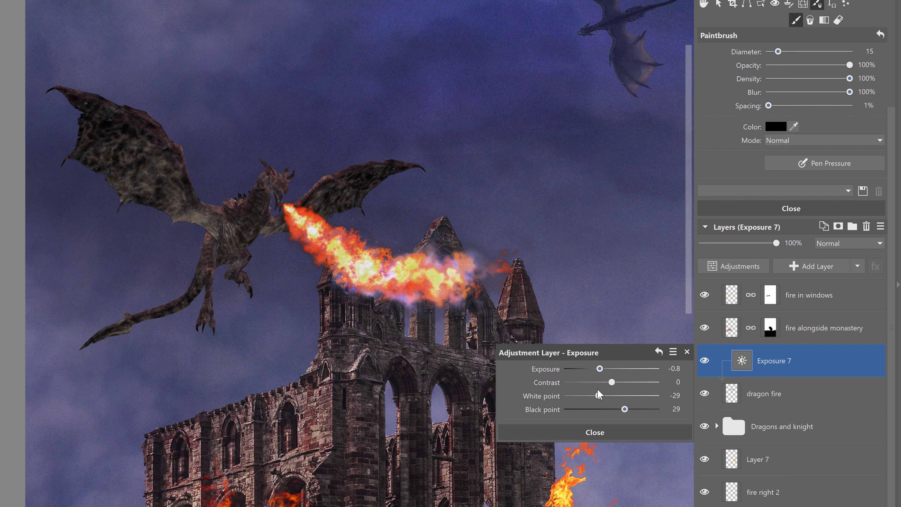
{"action": "left_click", "coordinate": [603, 382]}
{"action": "left_click_drag", "start_coordinate": [606, 396], "coordinate": [613, 398]}
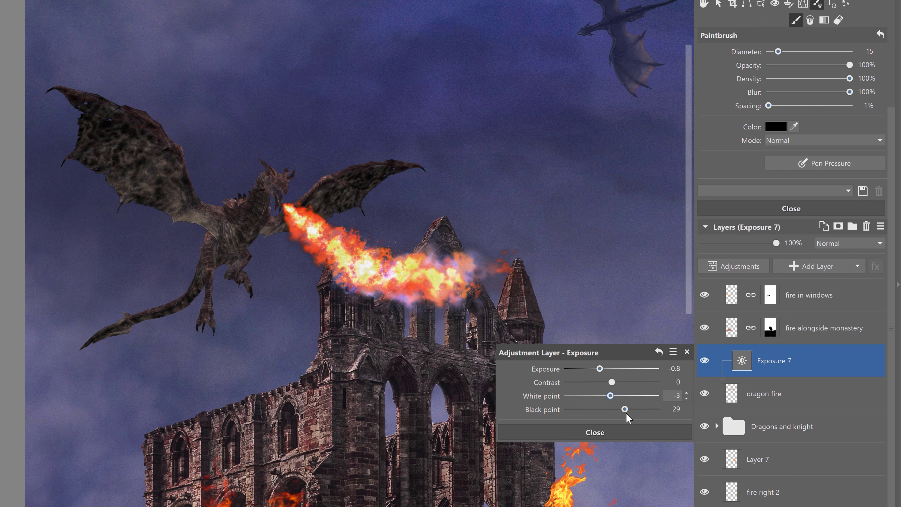
{"action": "left_click", "coordinate": [618, 436]}
Place an orange colored layer above Exposure 7, clipped to "dragon fire", and set its opacity to 12%
{"action": "right_click", "coordinate": [797, 360]}
{"action": "mouse_move", "coordinate": [839, 157]}
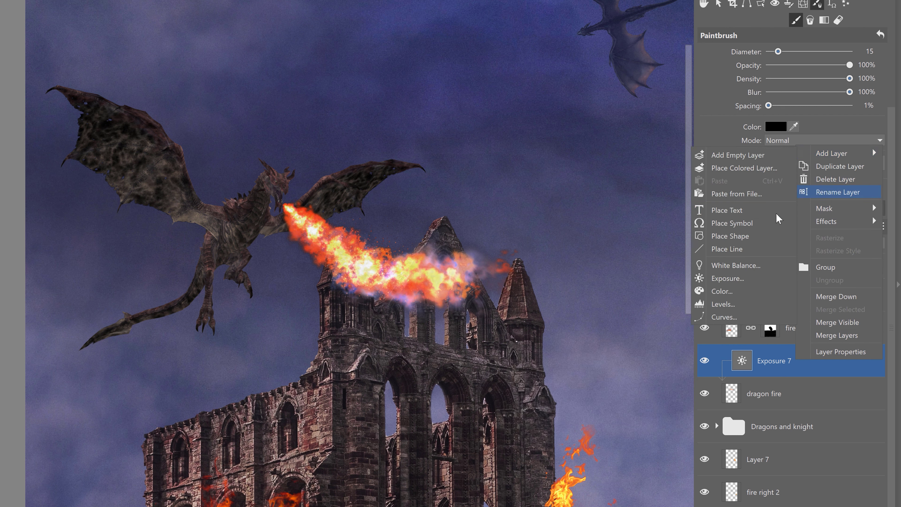
{"action": "left_click", "coordinate": [744, 169]}
{"action": "left_click_drag", "start_coordinate": [409, 292], "coordinate": [408, 284]}
{"action": "left_click_drag", "start_coordinate": [370, 227], "coordinate": [379, 238]}
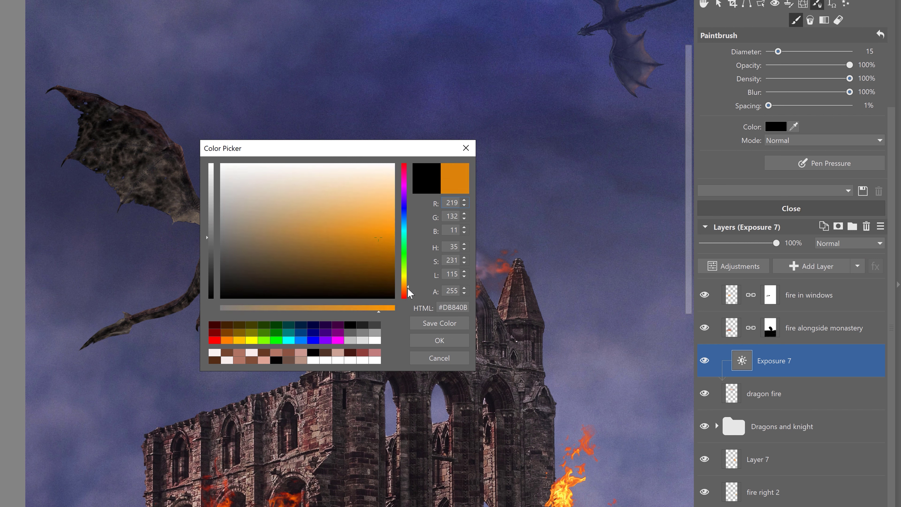
{"action": "left_click", "coordinate": [439, 340]}
{"action": "left_click_drag", "start_coordinate": [776, 243], "coordinate": [710, 244]}
{"action": "scroll", "coordinate": [674, 249], "scroll_direction": "down", "scroll_amount": 2}
{"action": "scroll", "coordinate": [400, 299], "scroll_direction": "down", "scroll_amount": 3}
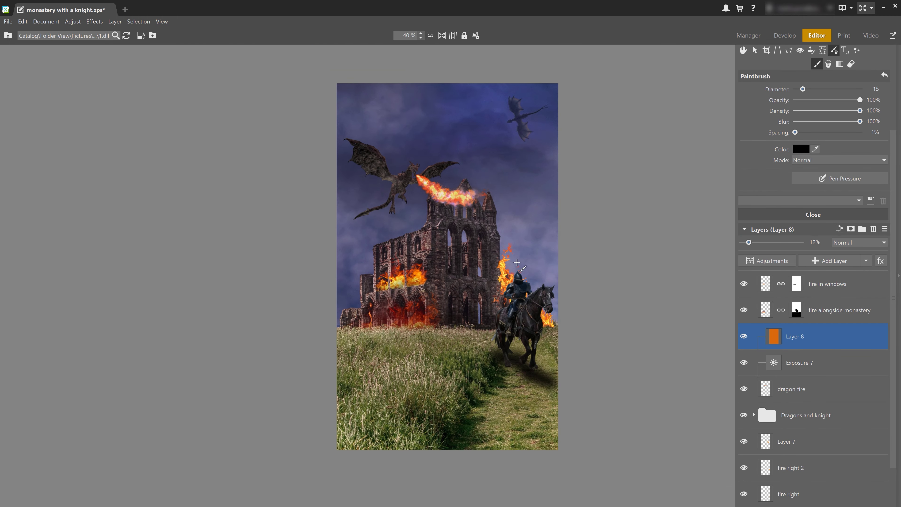
Paste the "smoke 3" image from file, put it beneath the "Dragons and knight" group and place it at about X 1655, Y 1640
{"action": "left_click", "coordinate": [869, 215]}
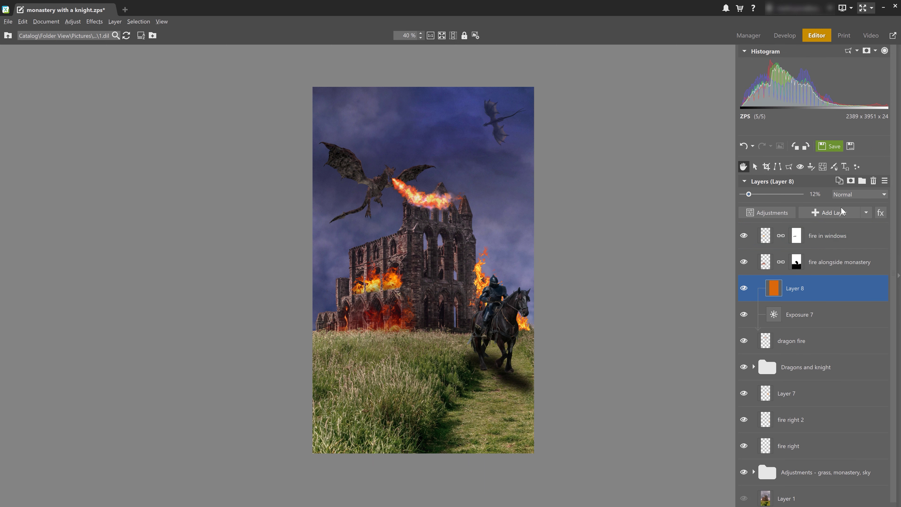
{"action": "left_click", "coordinate": [866, 213]}
{"action": "left_click", "coordinate": [845, 257]}
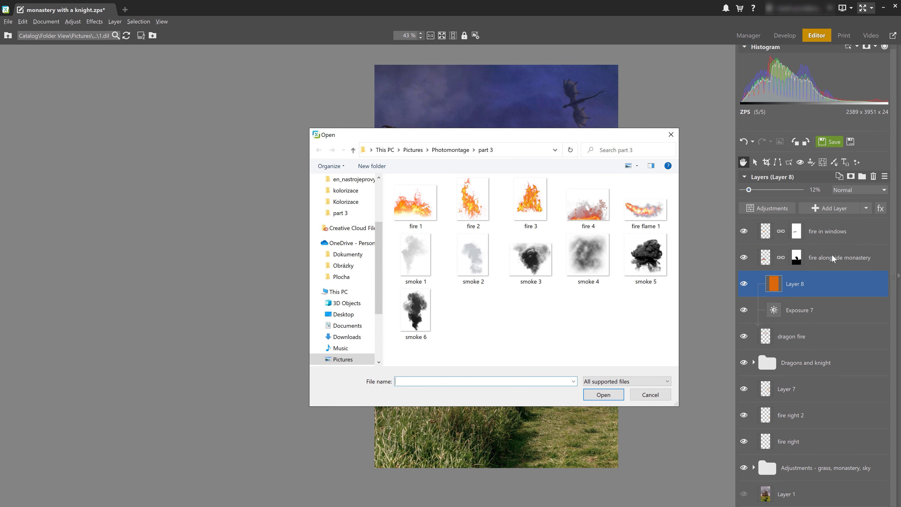
{"action": "double_click", "coordinate": [531, 258]}
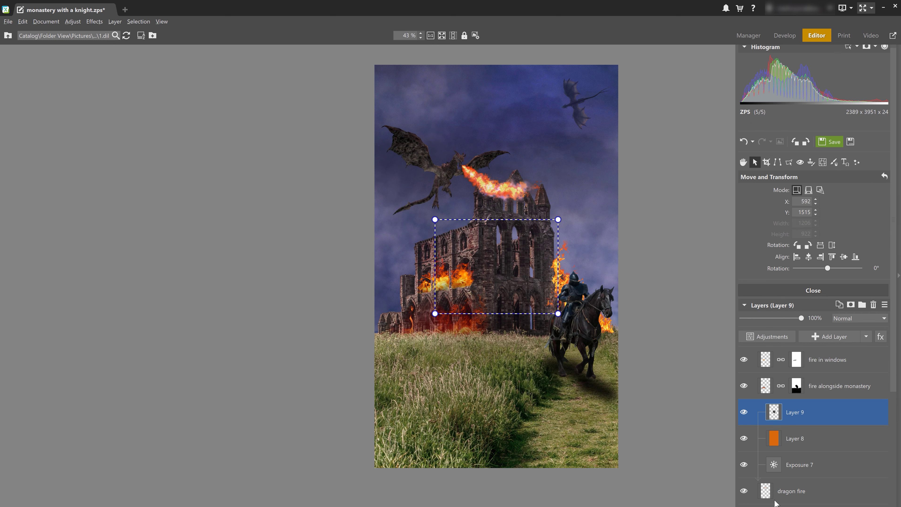
{"action": "left_click_drag", "start_coordinate": [814, 273], "coordinate": [784, 364]}
{"action": "left_click_drag", "start_coordinate": [513, 258], "coordinate": [596, 276]}
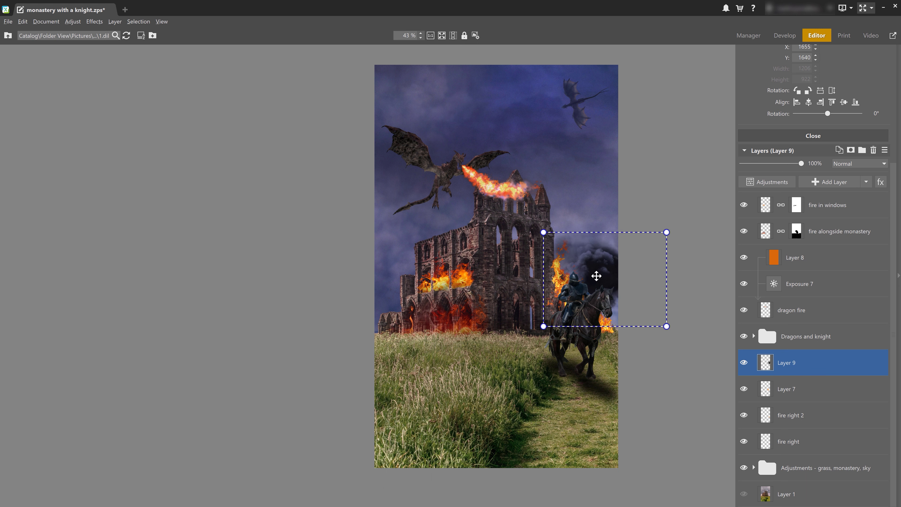
Add a reveal mask to Layer 9 and paint black over the smoke's edges with a 250 diameter, 100% blur brush
{"action": "right_click", "coordinate": [815, 358]}
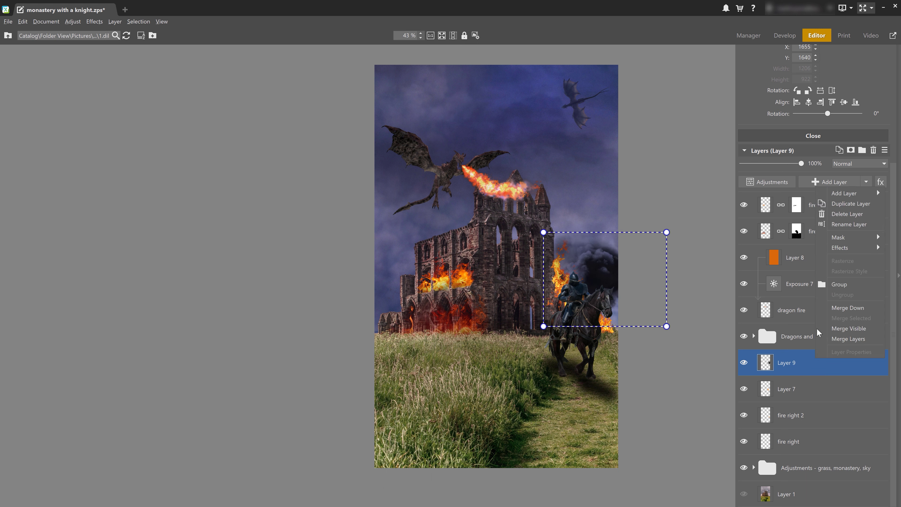
{"action": "mouse_move", "coordinate": [849, 239]}
{"action": "left_click", "coordinate": [796, 245]}
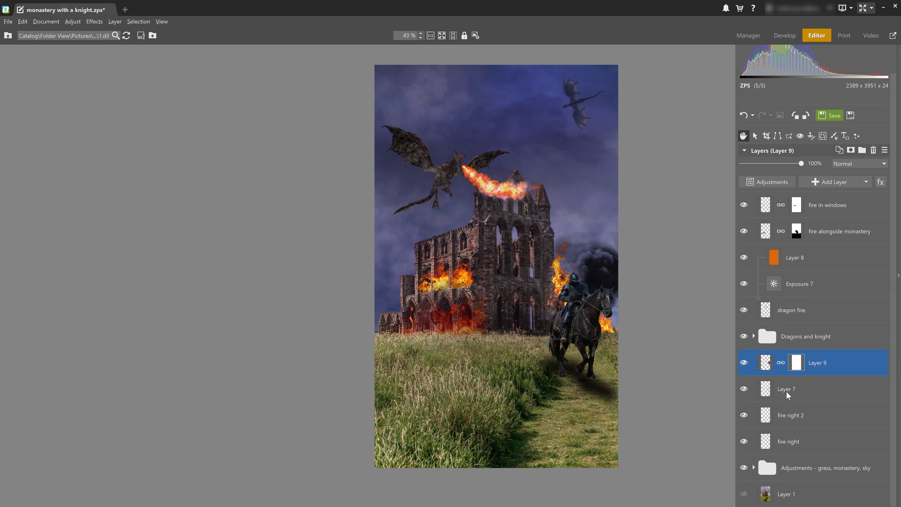
{"action": "key", "text": "b"}
{"action": "scroll", "coordinate": [604, 239], "scroll_direction": "up", "scroll_amount": 10}
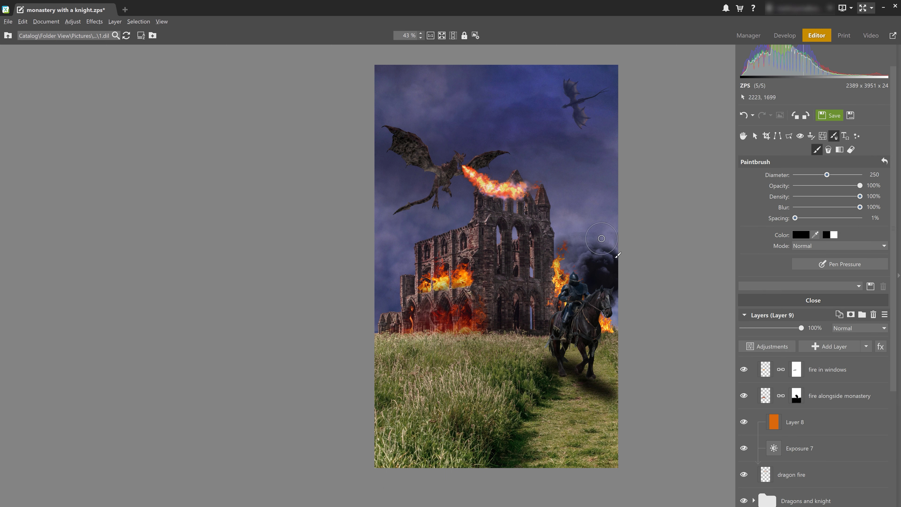
{"action": "left_click_drag", "start_coordinate": [530, 207], "coordinate": [526, 208]}
Paste a tall dark smoke image, scale and place it at the photo's left edge at about X -369, Y 1042, and move its layer topmost
{"action": "key", "text": "Escape"}
{"action": "key", "text": "ctrl+v"}
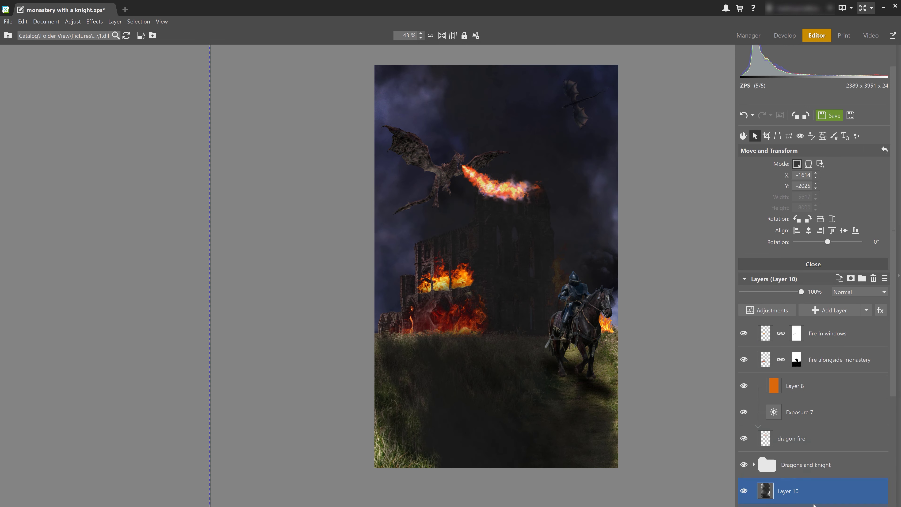
{"action": "scroll", "coordinate": [523, 165], "scroll_direction": "up", "scroll_amount": 4}
{"action": "left_click_drag", "start_coordinate": [664, 68], "coordinate": [545, 112]}
{"action": "left_click", "coordinate": [775, 264]}
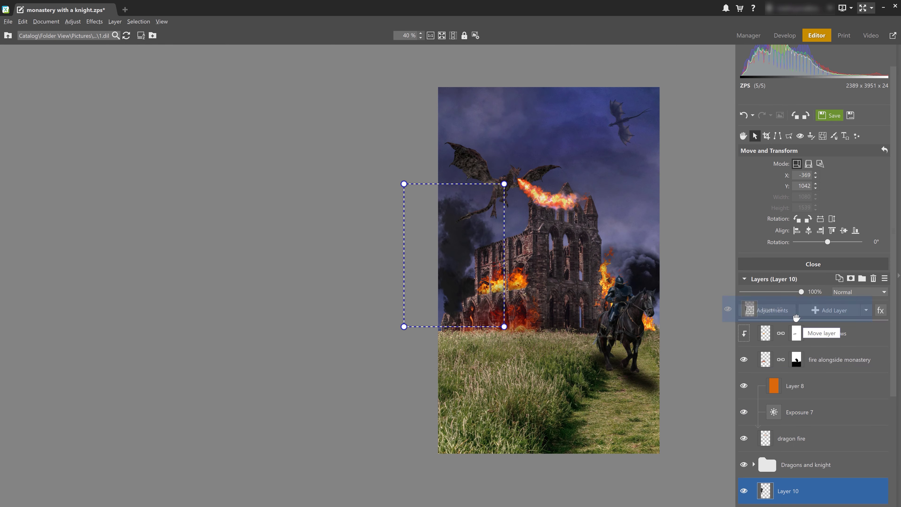
Paste a black smoke image from file at about X 460, Y 1266 with 77% opacity, and set Layer 10's opacity to 82%
{"action": "left_click", "coordinate": [867, 213]}
{"action": "left_click", "coordinate": [826, 254]}
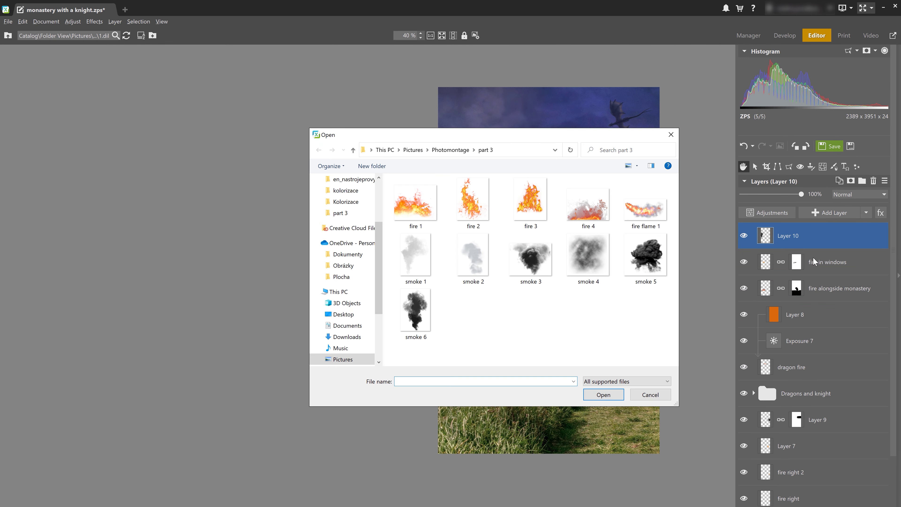
{"action": "double_click", "coordinate": [522, 252]}
{"action": "left_click_drag", "start_coordinate": [522, 252], "coordinate": [519, 251]}
{"action": "left_click_drag", "start_coordinate": [801, 322], "coordinate": [791, 323]}
{"action": "left_click", "coordinate": [799, 390]}
Paste a white smoke image from file near the dragon's fire and flip it horizontally
{"action": "left_click", "coordinate": [866, 340]}
{"action": "left_click", "coordinate": [827, 229]}
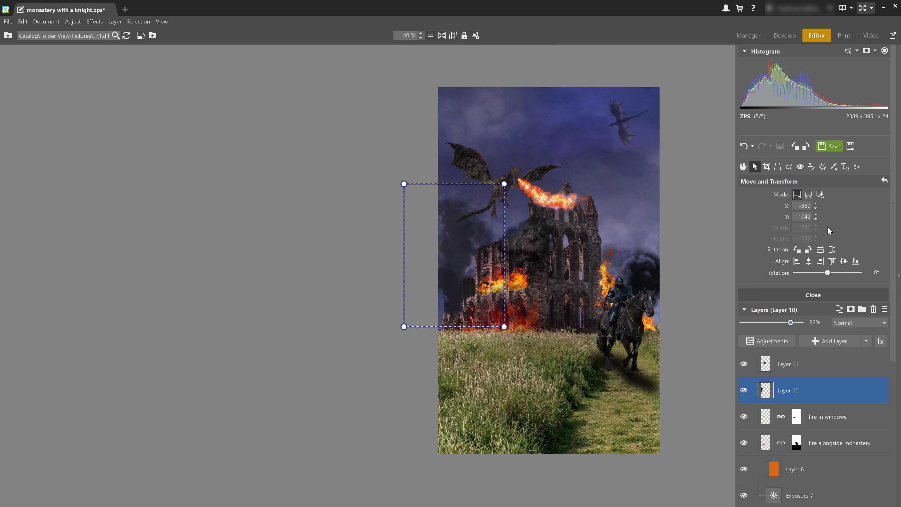
{"action": "double_click", "coordinate": [486, 271]}
{"action": "left_click_drag", "start_coordinate": [486, 271], "coordinate": [459, 218]}
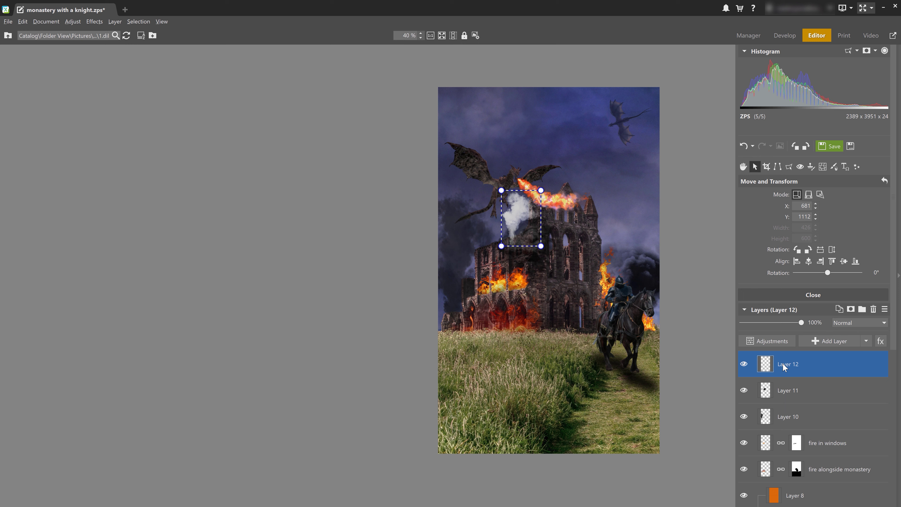
{"action": "left_click", "coordinate": [820, 251]}
Move Layer 12 beneath the "Dragons and knight" group and place its smoke behind the dragon fire at about X 821, Y 811
{"action": "left_click_drag", "start_coordinate": [515, 229], "coordinate": [528, 202]}
{"action": "scroll", "coordinate": [821, 254], "scroll_direction": "down", "scroll_amount": 3}
{"action": "left_click_drag", "start_coordinate": [820, 236], "coordinate": [821, 458]}
{"action": "left_click_drag", "start_coordinate": [554, 163], "coordinate": [554, 163]}
{"action": "left_click", "coordinate": [784, 167]}
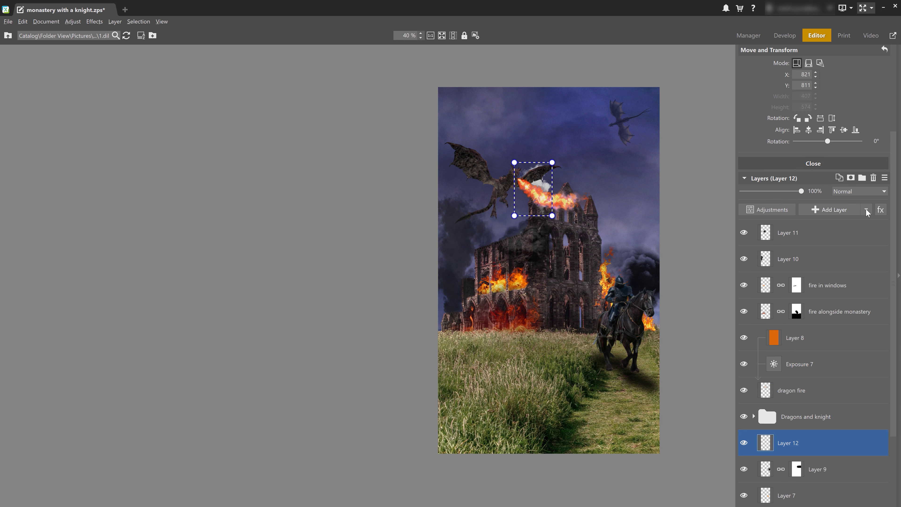
Paste another white smoke image from file above Layer 12 and place it just left of the dragon fire above the monastery
{"action": "left_click", "coordinate": [866, 210]}
{"action": "left_click", "coordinate": [828, 275]}
{"action": "double_click", "coordinate": [552, 277]}
{"action": "left_click_drag", "start_coordinate": [552, 277], "coordinate": [525, 212]}
{"action": "left_click", "coordinate": [775, 163]}
Paste a large gray smoke image from file as the topmost layer, place it at about X 111, Y 1656 and set its opacity to 71%
{"action": "left_click", "coordinate": [830, 209]}
{"action": "double_click", "coordinate": [501, 302]}
{"action": "left_click_drag", "start_coordinate": [787, 442], "coordinate": [807, 220]}
{"action": "left_click_drag", "start_coordinate": [497, 289], "coordinate": [504, 293]}
{"action": "left_click", "coordinate": [775, 164]}
{"action": "left_click_drag", "start_coordinate": [801, 191], "coordinate": [784, 192]}
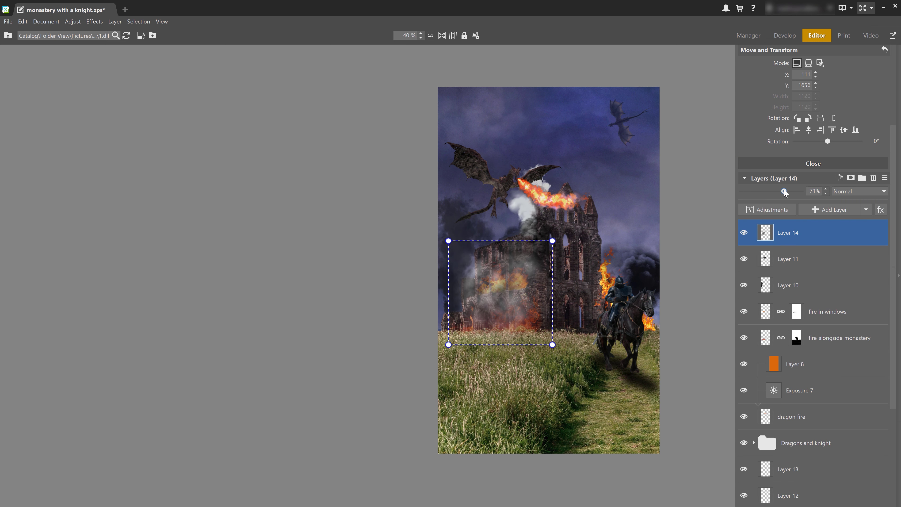
Rename Layer 14 as "bigger left"
{"action": "double_click", "coordinate": [797, 231]}
{"action": "type", "text": "větge"}
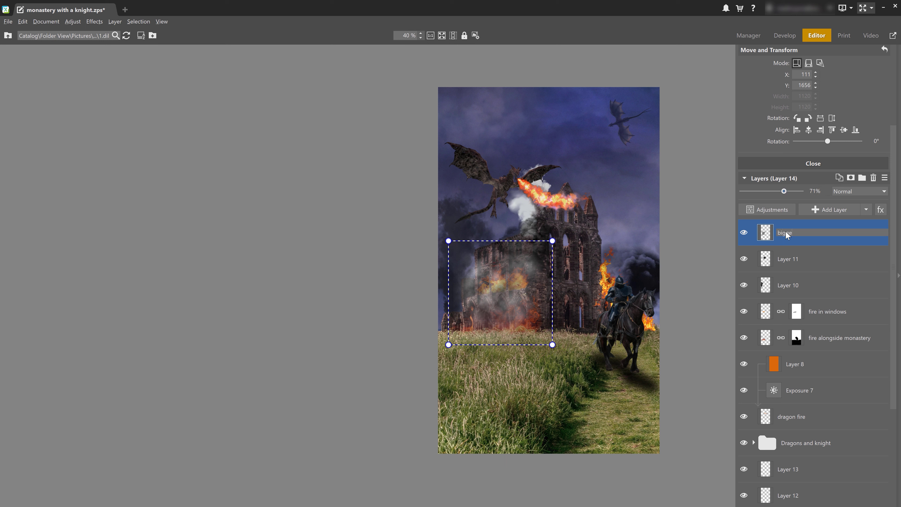
{"action": "type", "text": "r left"}
{"action": "key", "text": "Return"}
Rename Layer 10 as "tall smoke left" and Layer 11 as "black smoke middle"
{"action": "double_click", "coordinate": [788, 286]}
{"action": "type", "text": "tall smoke left"}
{"action": "key", "text": "Return"}
{"action": "double_click", "coordinate": [784, 260]}
{"action": "type", "text": "black smoke middle"}
{"action": "key", "text": "Return"}
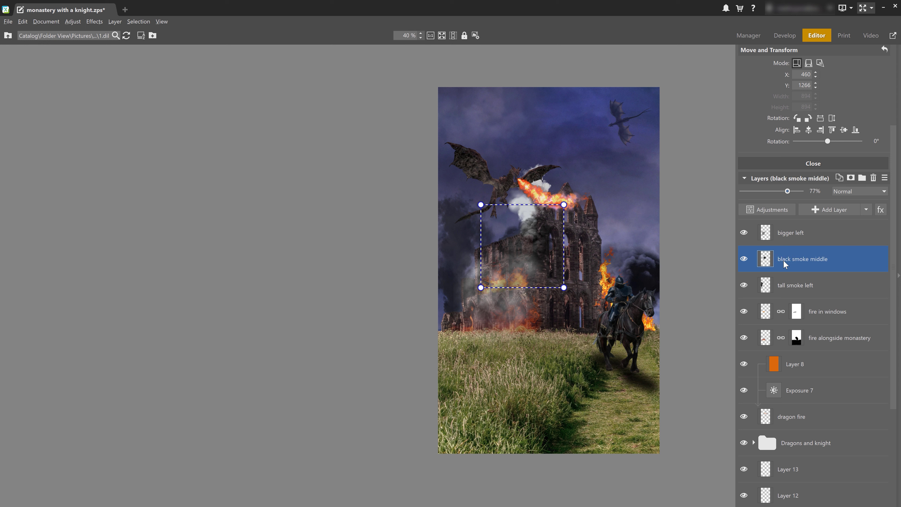
Duplicate the "bigger left" layer and move the copy's smoke over the right side of the monastery, above the knight
{"action": "right_click", "coordinate": [848, 234]}
{"action": "left_click", "coordinate": [816, 312]}
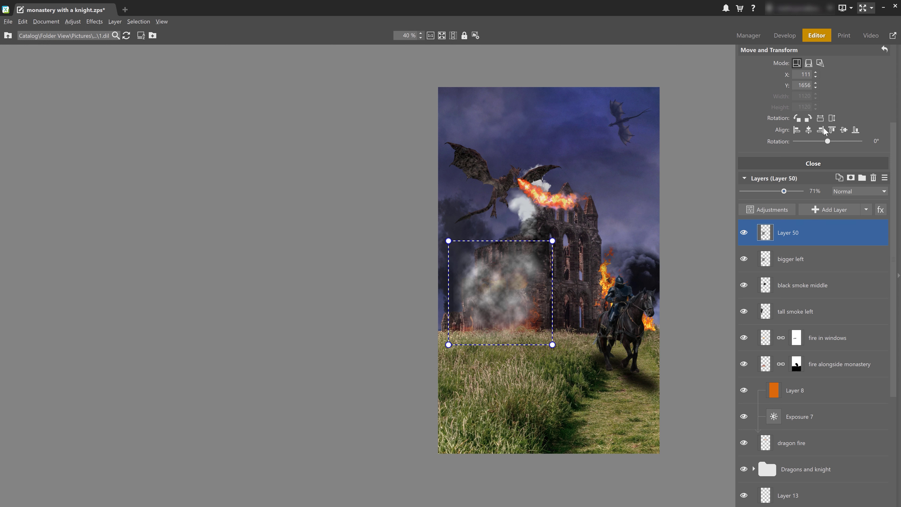
{"action": "left_click_drag", "start_coordinate": [497, 305], "coordinate": [600, 293]}
Rename the duplicated smoke layer as "bigger right" and move it directly beneath the "Dragons and knight" group
{"action": "double_click", "coordinate": [789, 233]}
{"action": "type", "text": "bigger right"}
{"action": "key", "text": "Return"}
{"action": "scroll", "coordinate": [818, 256], "scroll_direction": "down", "scroll_amount": 3}
{"action": "left_click", "coordinate": [814, 213], "text": "shift"}
{"action": "left_click", "coordinate": [815, 204]}
{"action": "left_click_drag", "start_coordinate": [823, 144], "coordinate": [835, 387]}
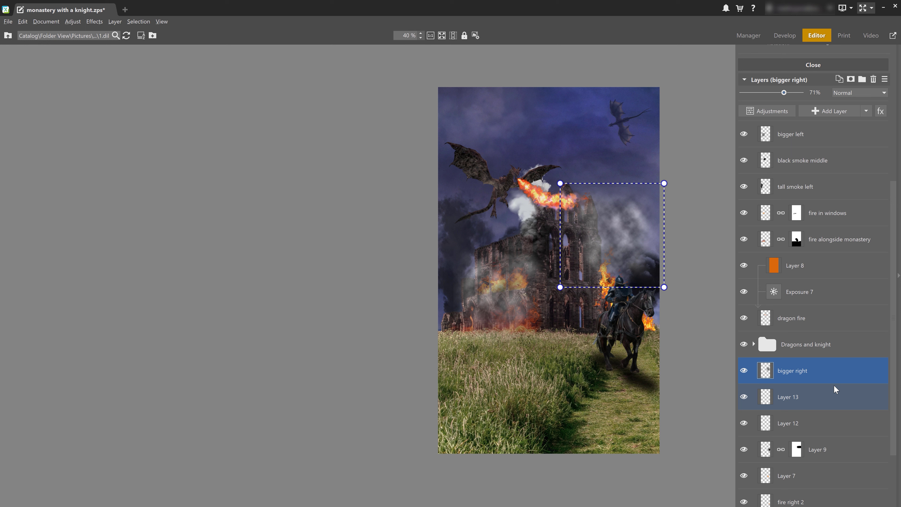
Add a reveal-all mask to "bigger right", paint away the smoke's upper edge, and set the layer's opacity to 56%
{"action": "right_click", "coordinate": [771, 373]}
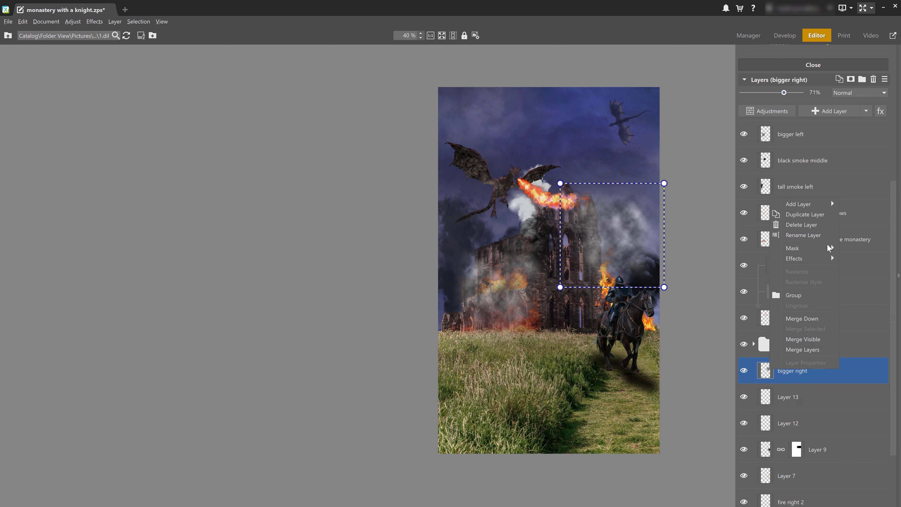
{"action": "mouse_move", "coordinate": [817, 248]}
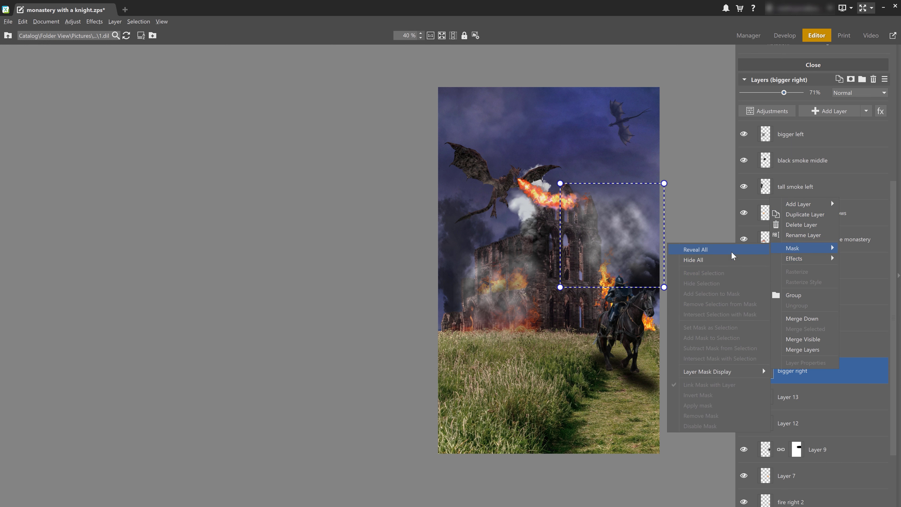
{"action": "left_click", "coordinate": [722, 250]}
{"action": "key", "text": "b"}
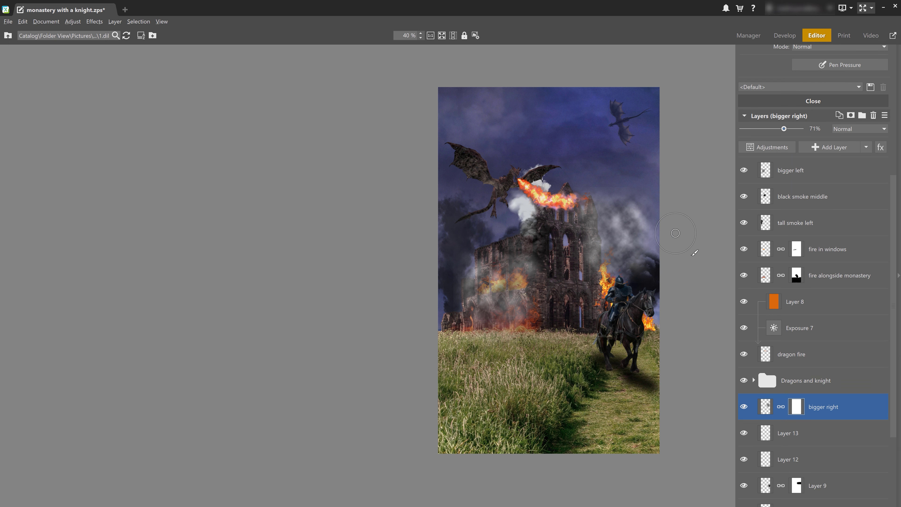
{"action": "left_click_drag", "start_coordinate": [602, 171], "coordinate": [611, 159]}
{"action": "left_click_drag", "start_coordinate": [784, 129], "coordinate": [776, 130]}
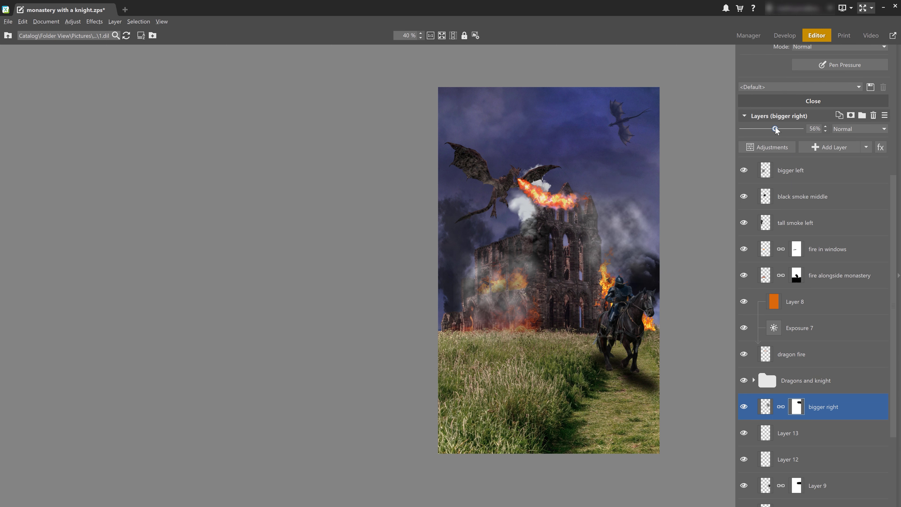
Select Layer 12 and Layer 13 together and set their opacity to 63%
{"action": "scroll", "coordinate": [828, 277], "scroll_direction": "up", "scroll_amount": 4}
{"action": "scroll", "coordinate": [833, 319], "scroll_direction": "down", "scroll_amount": 7}
{"action": "left_click", "coordinate": [839, 435]}
{"action": "scroll", "coordinate": [825, 373], "scroll_direction": "up", "scroll_amount": 5}
{"action": "scroll", "coordinate": [828, 376], "scroll_direction": "down", "scroll_amount": 3}
{"action": "left_click", "coordinate": [826, 400]}
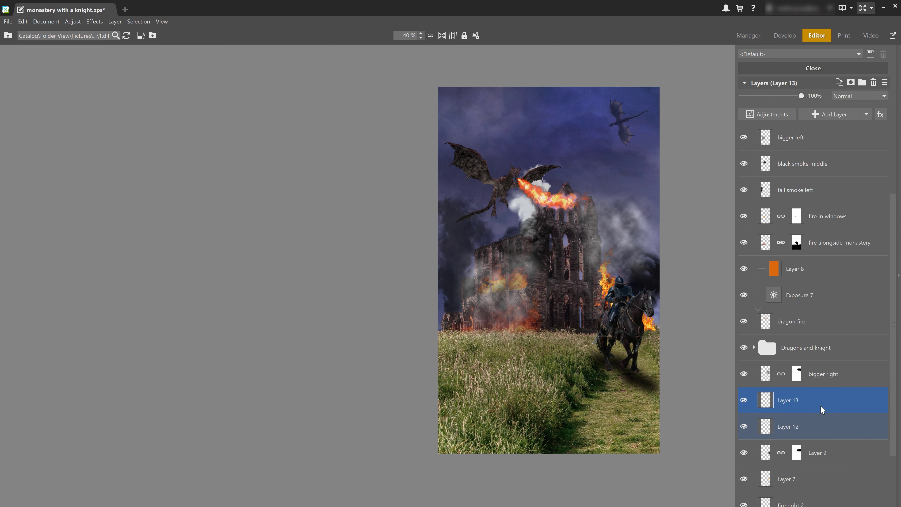
{"action": "key", "text": "v"}
{"action": "left_click_drag", "start_coordinate": [801, 323], "coordinate": [779, 322]}
{"action": "left_click", "coordinate": [813, 295]}
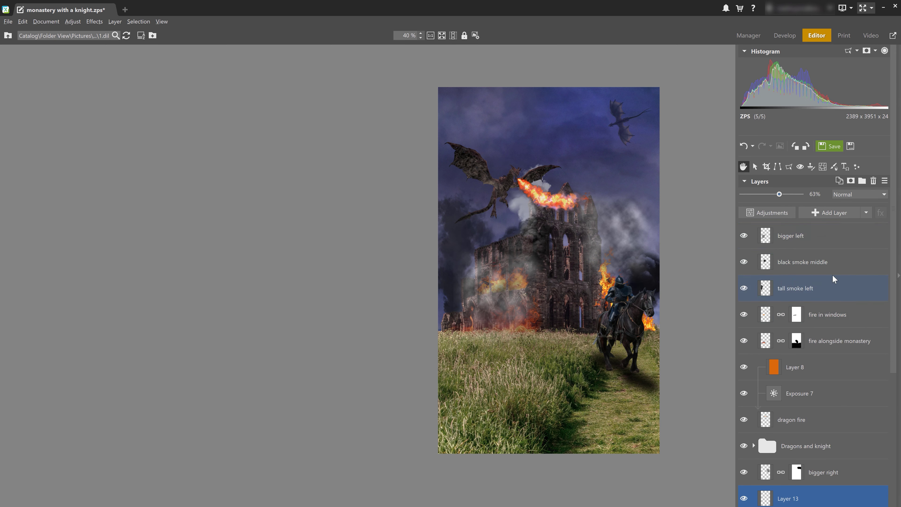
Enlarge and place the "bigger left" smoke at about X 35, Y 1519, and mask out its upper edge with the paintbrush
{"action": "left_click", "coordinate": [819, 240]}
{"action": "key", "text": "v"}
{"action": "left_click_drag", "start_coordinate": [519, 256], "coordinate": [510, 275]}
{"action": "left_click", "coordinate": [775, 294]}
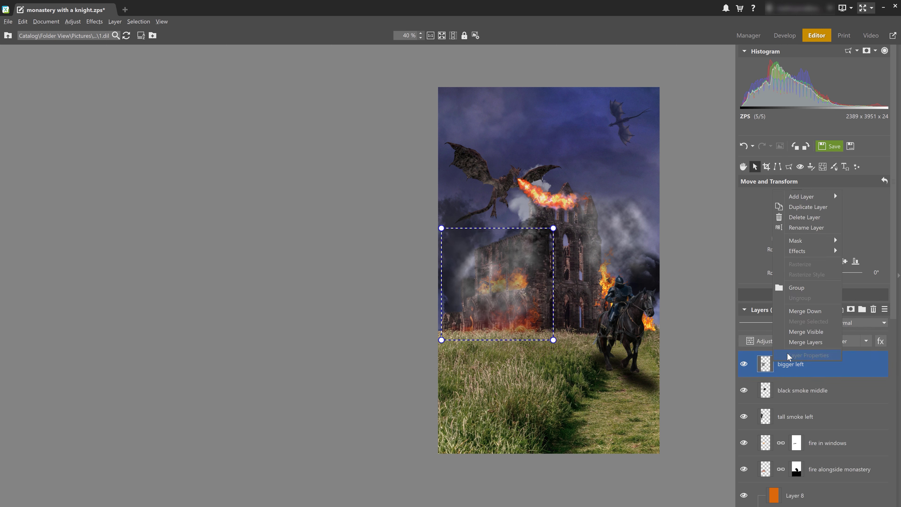
{"action": "key", "text": "b"}
{"action": "left_click_drag", "start_coordinate": [525, 221], "coordinate": [458, 209]}
Move the "tall smoke left" smoke slightly down and right, and reselect the "bigger left" layer
{"action": "left_click", "coordinate": [795, 453]}
{"action": "key", "text": "v"}
{"action": "left_click_drag", "start_coordinate": [454, 248], "coordinate": [469, 282]}
{"action": "left_click", "coordinate": [751, 297]}
{"action": "left_click", "coordinate": [850, 373]}
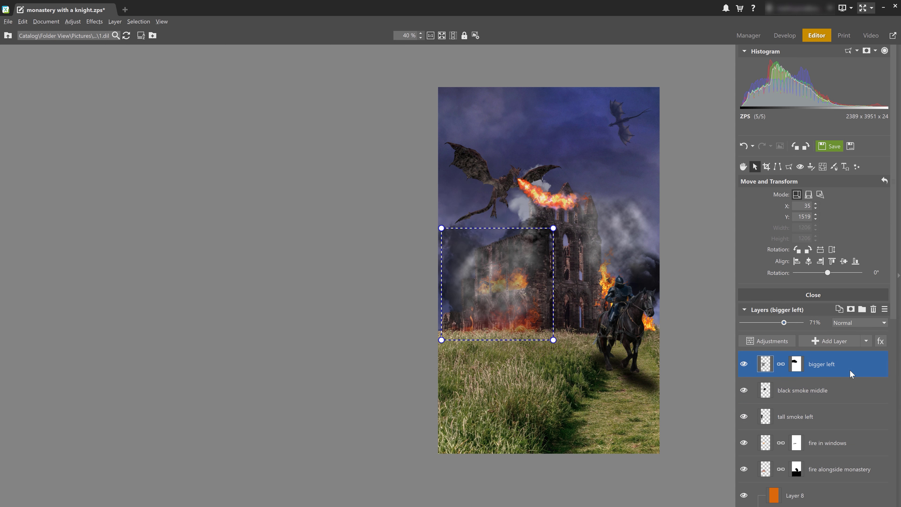
{"action": "scroll", "coordinate": [851, 374], "scroll_direction": "down", "scroll_amount": 5}
{"action": "scroll", "coordinate": [795, 109], "scroll_direction": "down", "scroll_amount": 3}
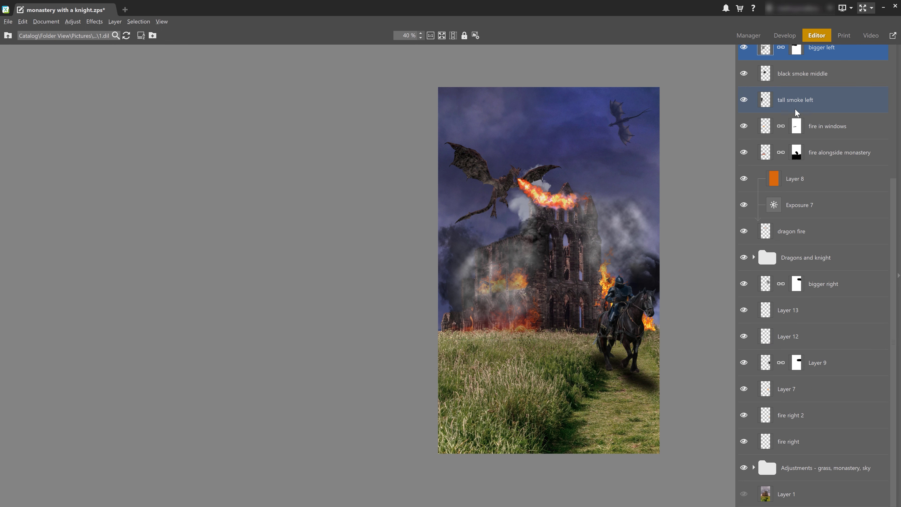
{"action": "scroll", "coordinate": [795, 163], "scroll_direction": "up", "scroll_amount": 5}
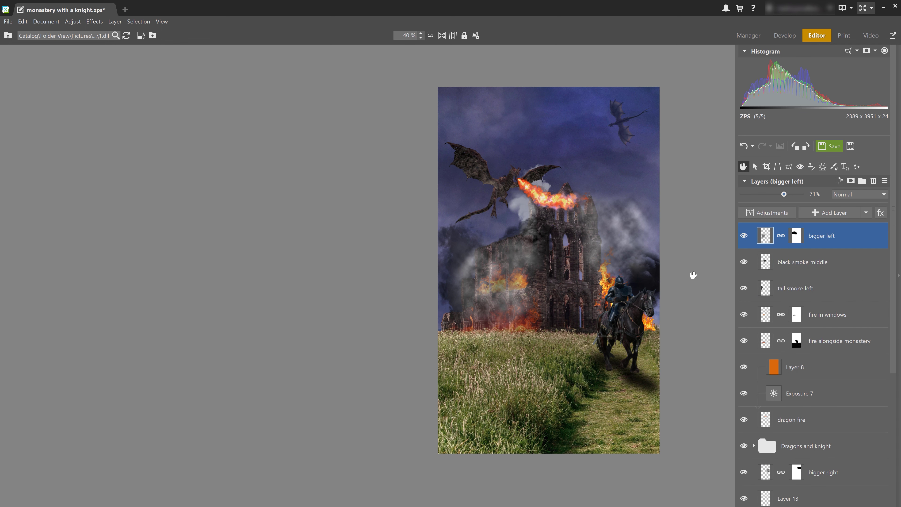
{"action": "left_click_drag", "start_coordinate": [693, 273], "coordinate": [664, 274]}
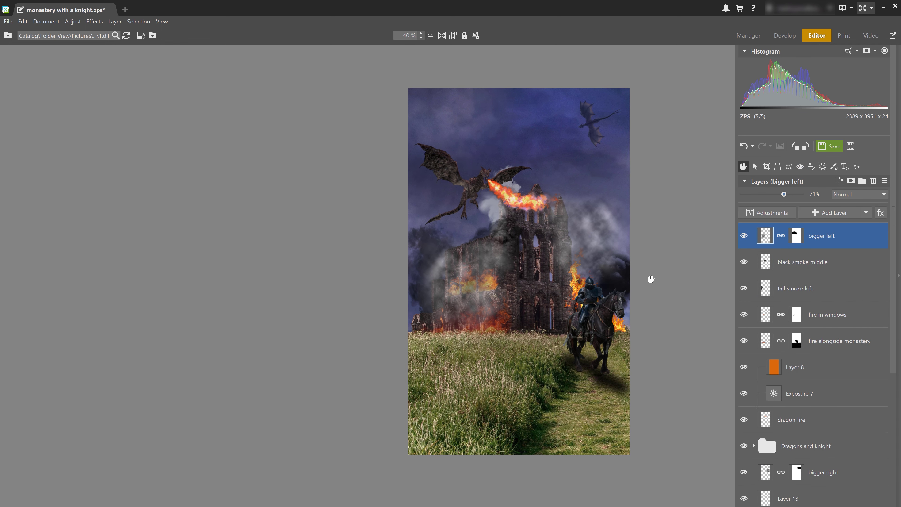
{"action": "scroll", "coordinate": [619, 294], "scroll_direction": "up", "scroll_amount": 1}
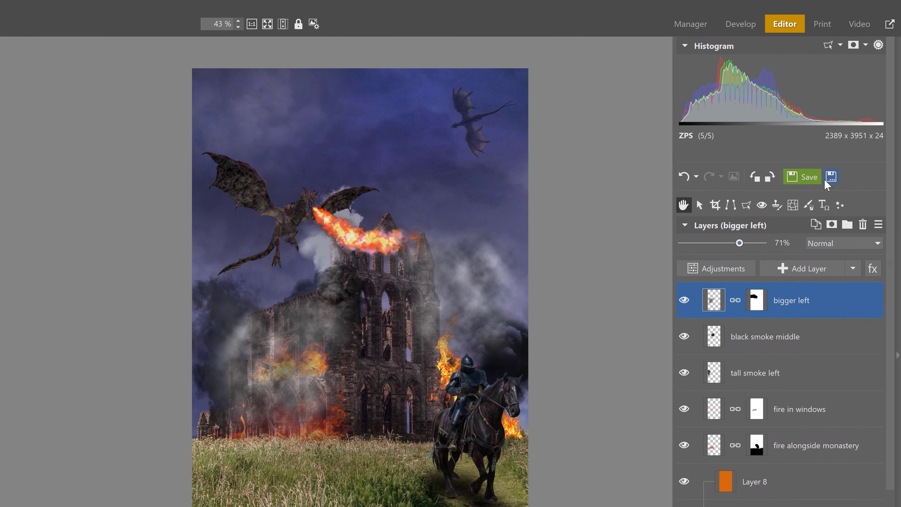
Save a copy of the photomontage as "monastery with a knight and fire" in Zoner Photo Studio (*.zps) format in the "part 3" folder
{"action": "left_click", "coordinate": [831, 177]}
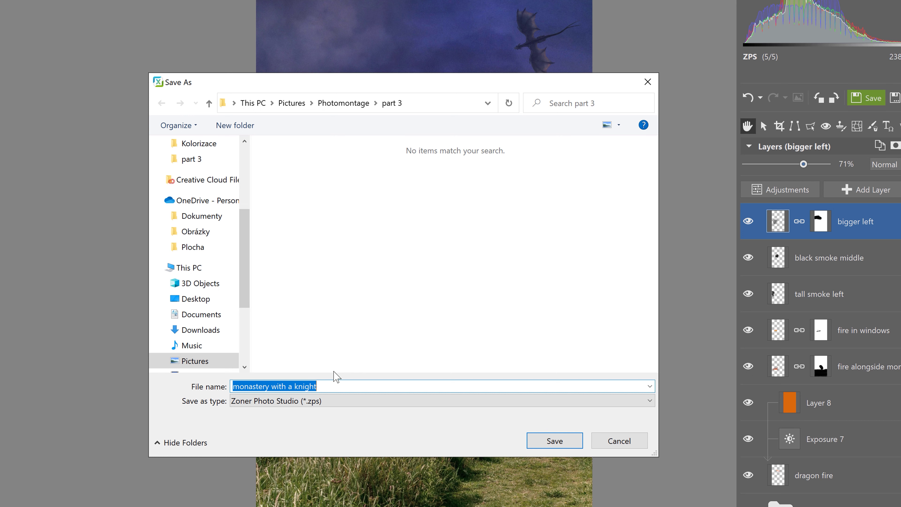
{"action": "key", "text": "End"}
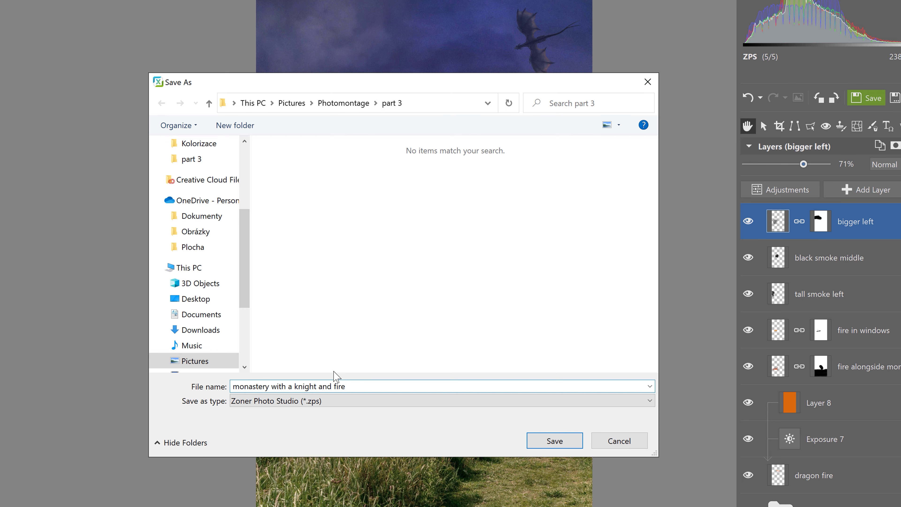
{"action": "left_click", "coordinate": [553, 445]}
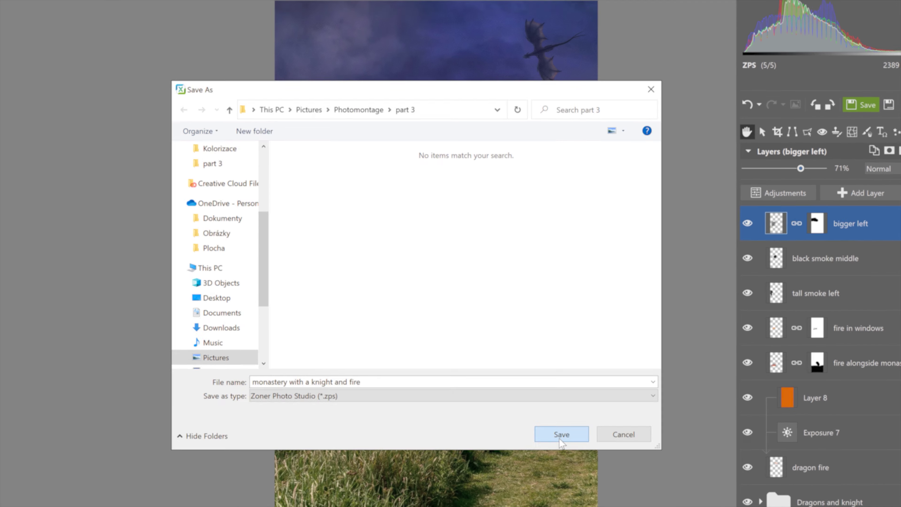